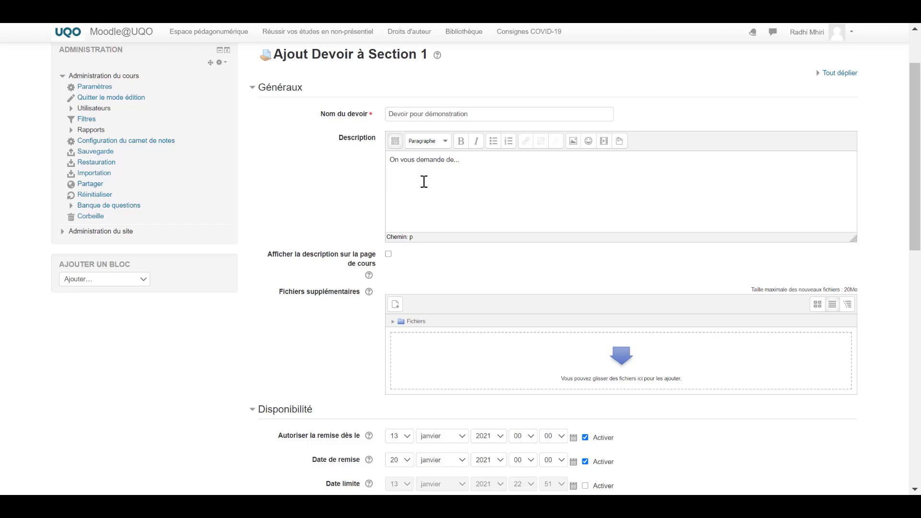
- Add "rendre le devoir sous forme de fichier" and "le 20 janvier..." to the assignment description
{"action": "type", "text": "rendre le devoir sous forme de fichier "}
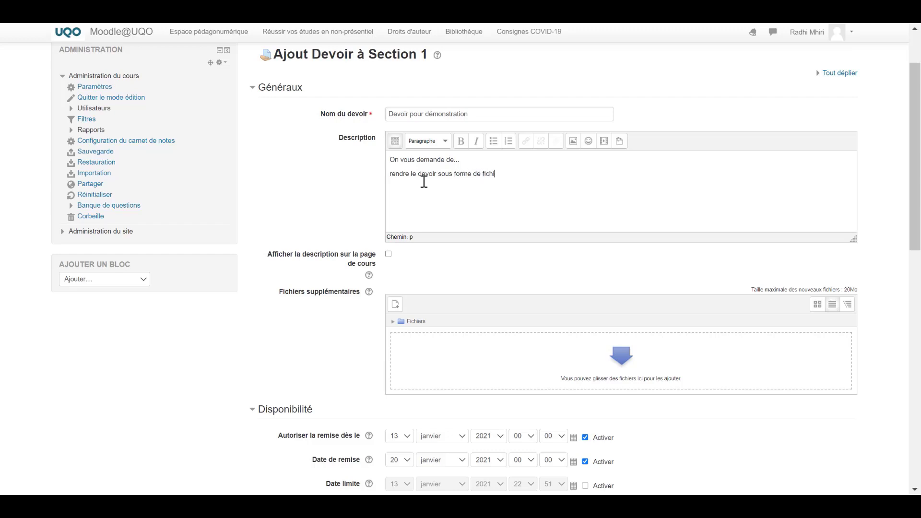
{"action": "type", "text": "le 20 janvier... .."}
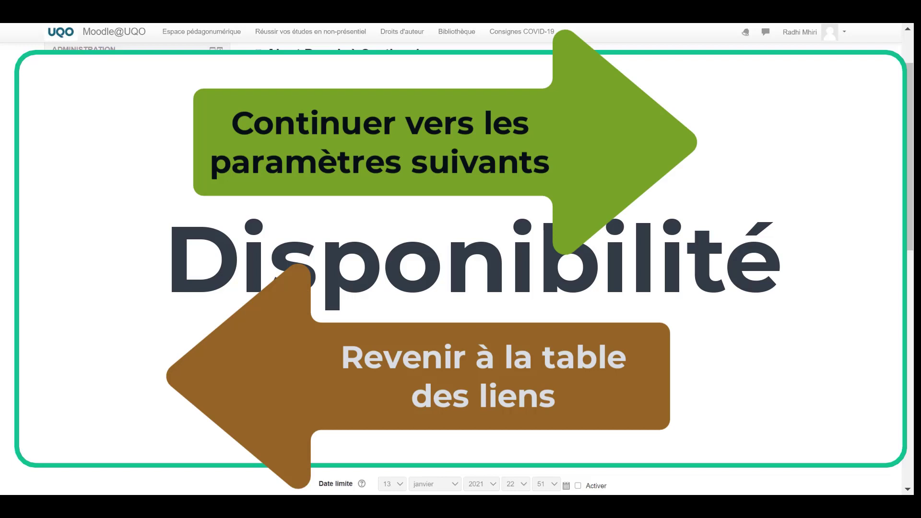
{"action": "scroll", "coordinate": [461, 269], "scroll_direction": "down", "scroll_amount": 3}
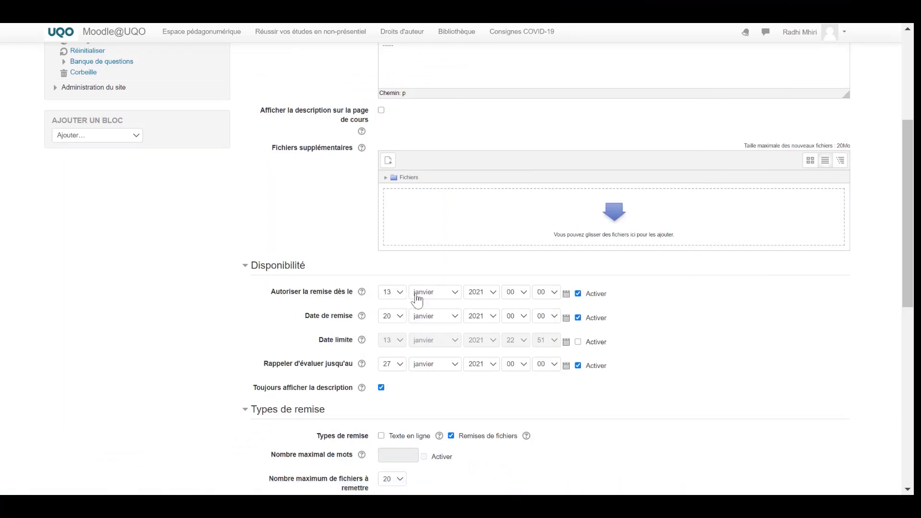
{"action": "left_click", "coordinate": [578, 294]}
{"action": "left_click", "coordinate": [579, 295]}
{"action": "left_click", "coordinate": [401, 295]}
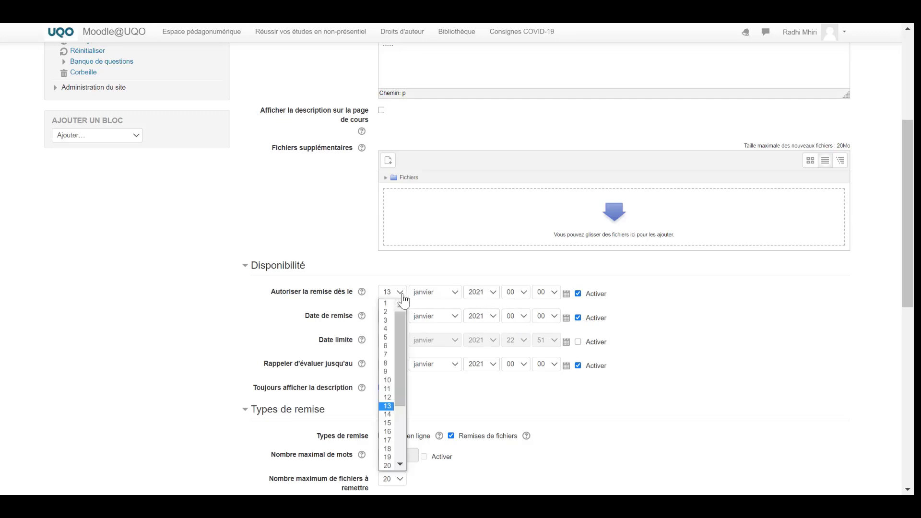
{"action": "left_click", "coordinate": [401, 294]}
{"action": "left_click", "coordinate": [455, 293]}
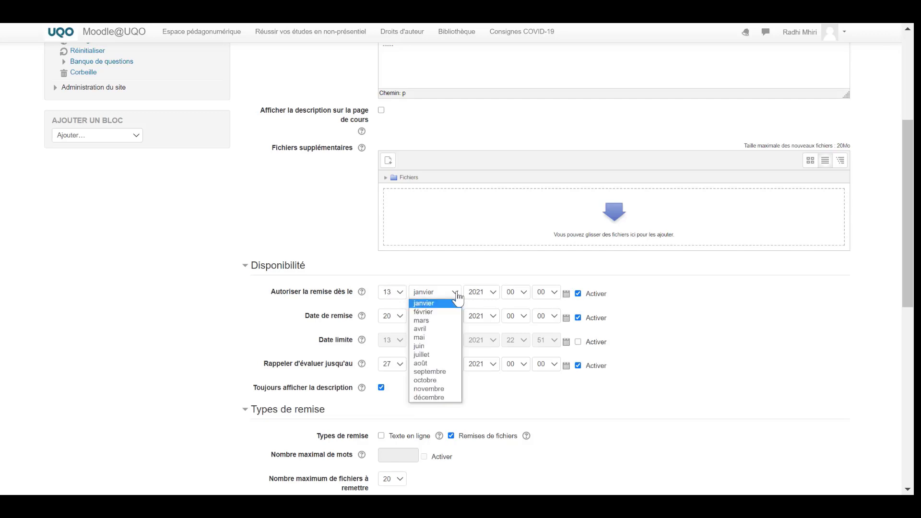
{"action": "left_click", "coordinate": [456, 294]}
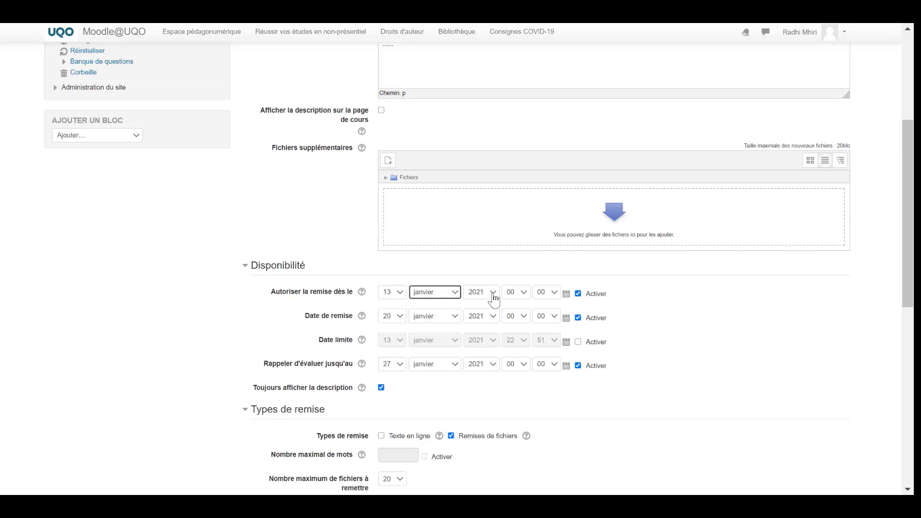
- Set the time of "Autoriser la remise dès le" in the Disponibilité section to 23:59
{"action": "left_click", "coordinate": [527, 298]}
{"action": "left_click", "coordinate": [524, 463]}
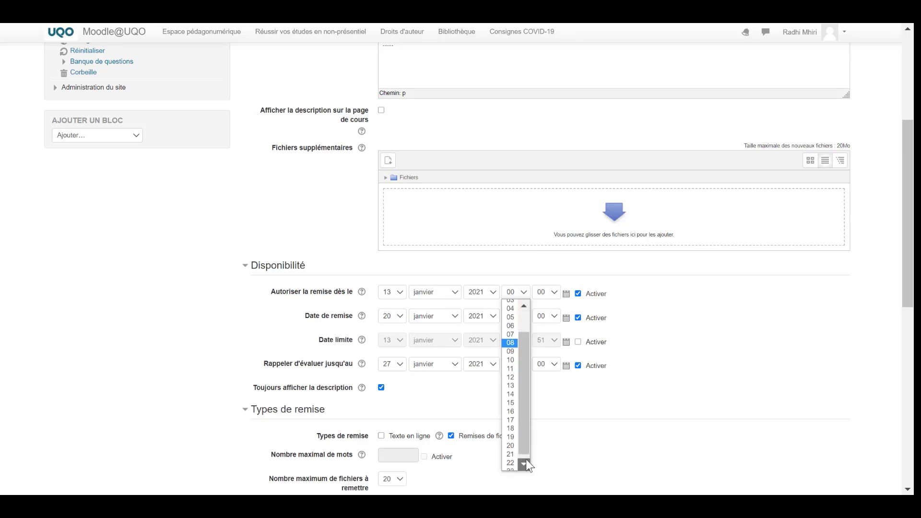
{"action": "left_click", "coordinate": [510, 464]}
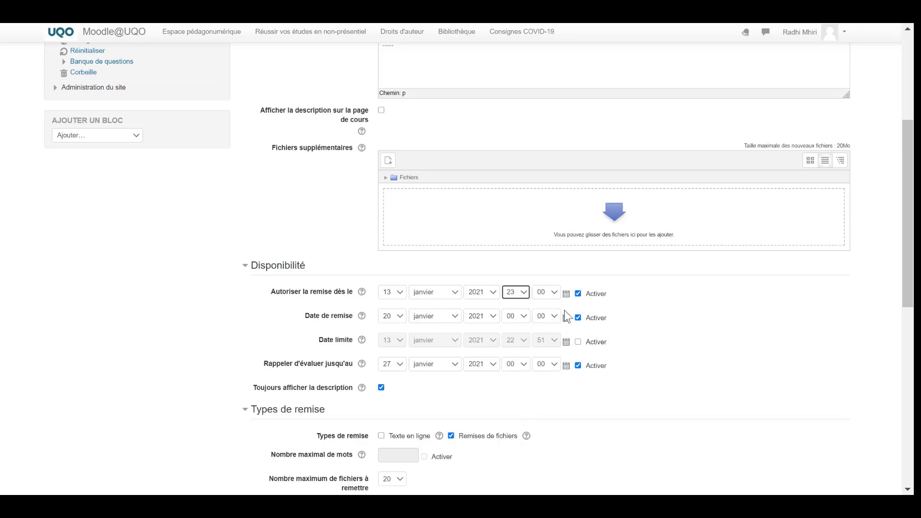
{"action": "left_click", "coordinate": [553, 293]}
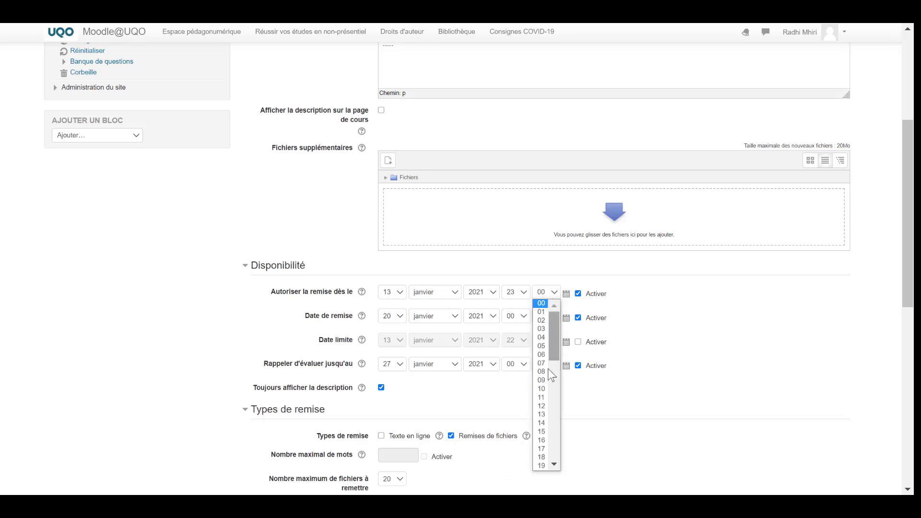
{"action": "scroll", "coordinate": [556, 464], "scroll_direction": "down", "scroll_amount": 10}
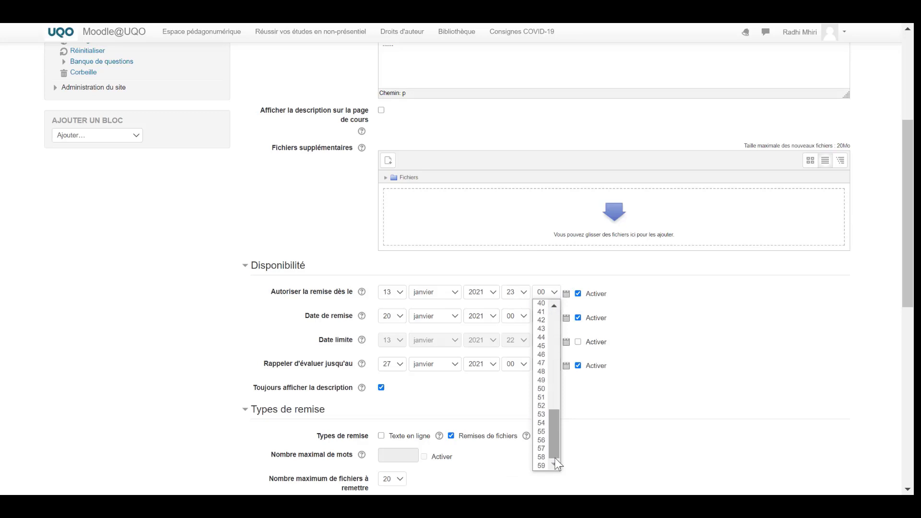
{"action": "left_click", "coordinate": [542, 464]}
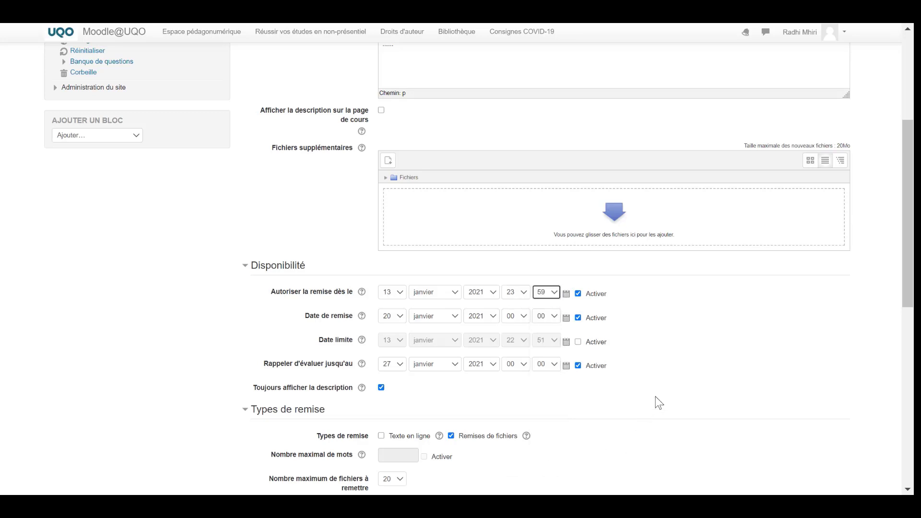
- Disable the "Date de remise", "Autoriser la remise dès le" and "Rappeler d'évaluer jusqu'au" dates
{"action": "left_click", "coordinate": [578, 318]}
{"action": "left_click", "coordinate": [578, 294]}
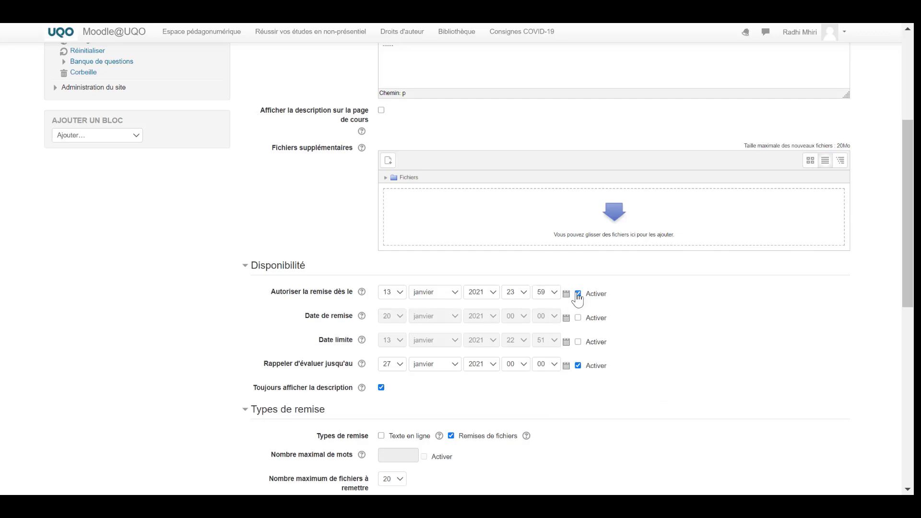
{"action": "left_click", "coordinate": [578, 367]}
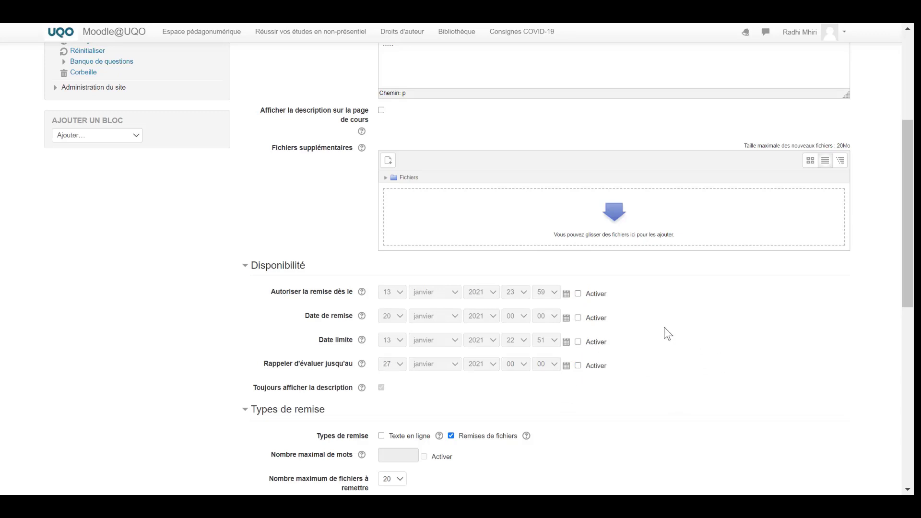
- Enable the "Autoriser la remise dès le" and "Date de remise" dates and set the time of "Date de remise" to 23:59
{"action": "left_click", "coordinate": [578, 295]}
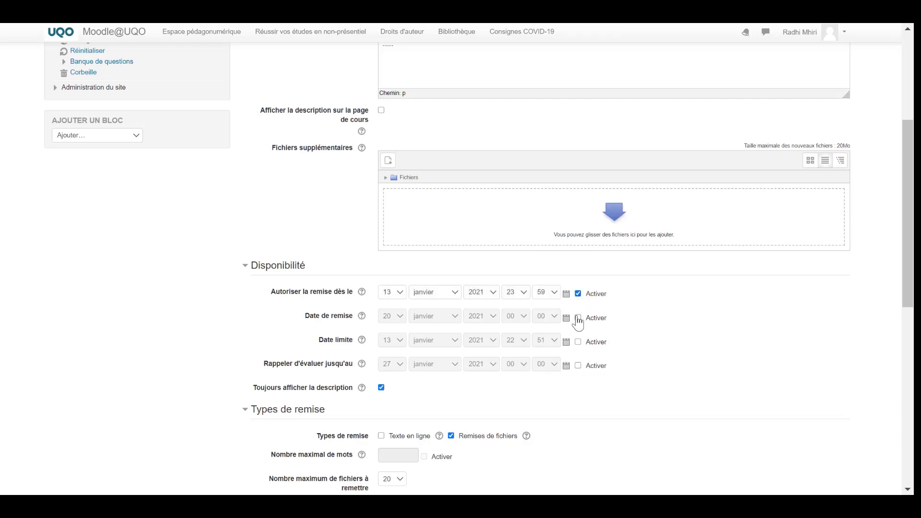
{"action": "left_click", "coordinate": [578, 318]}
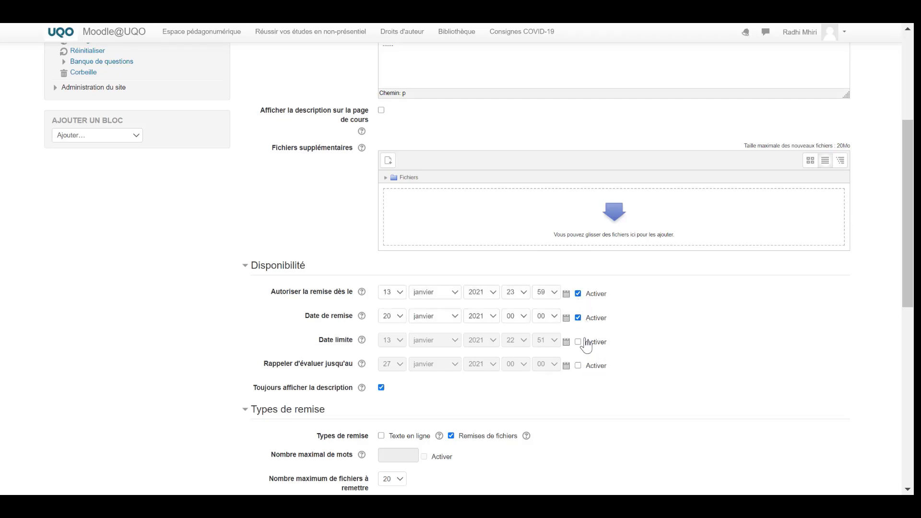
{"action": "left_click", "coordinate": [523, 320]}
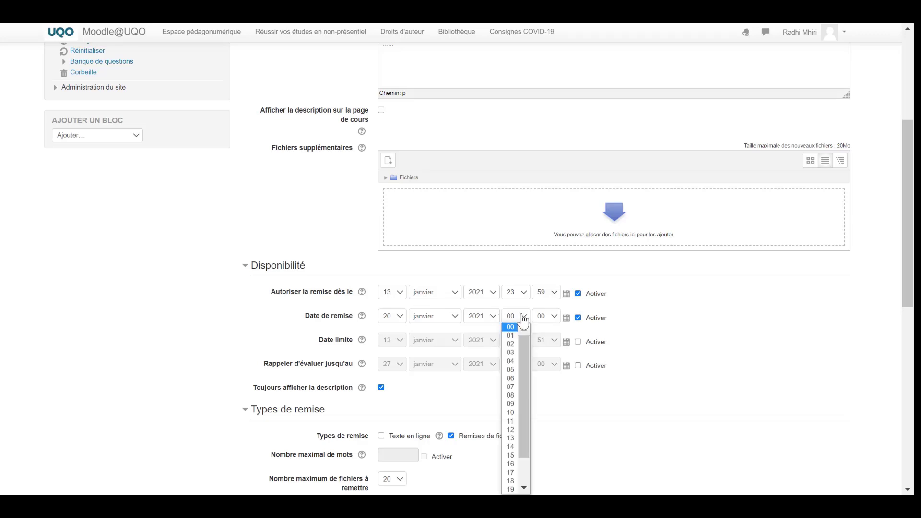
{"action": "left_click", "coordinate": [525, 480]}
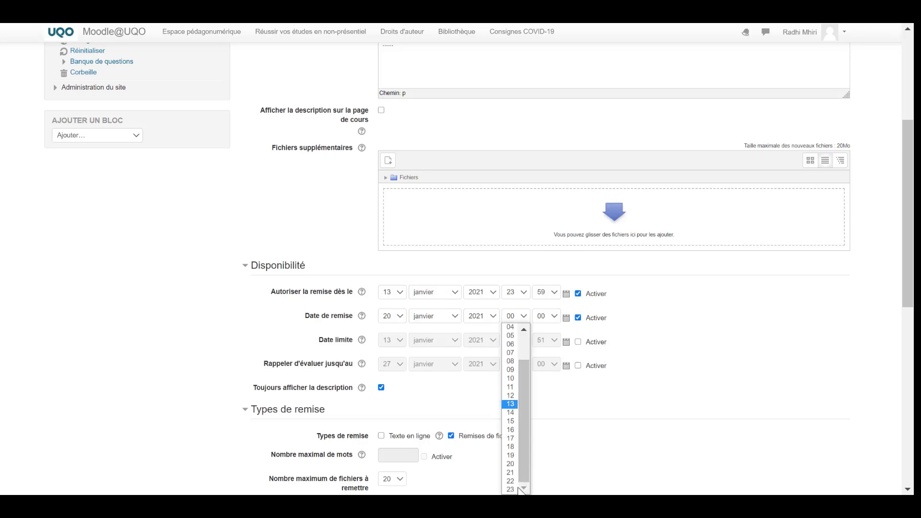
{"action": "left_click", "coordinate": [512, 489]}
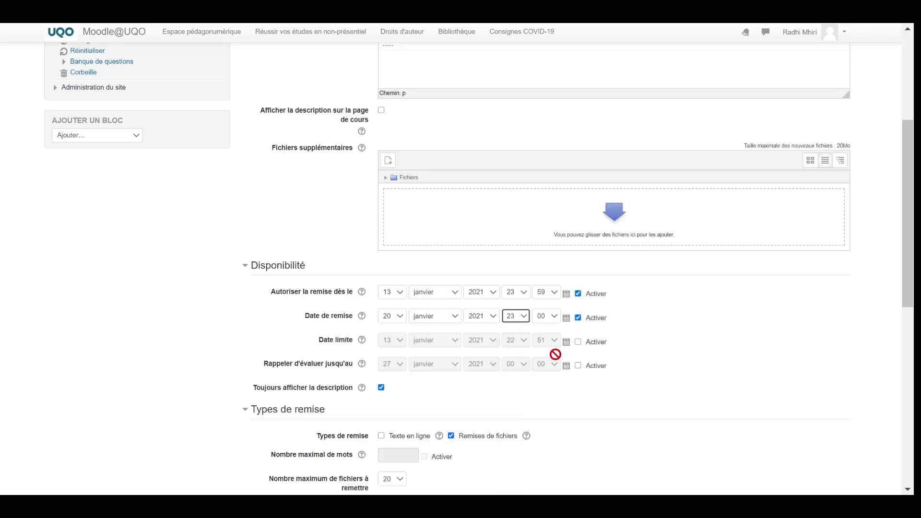
{"action": "left_click", "coordinate": [555, 319]}
{"action": "left_click", "coordinate": [552, 451]}
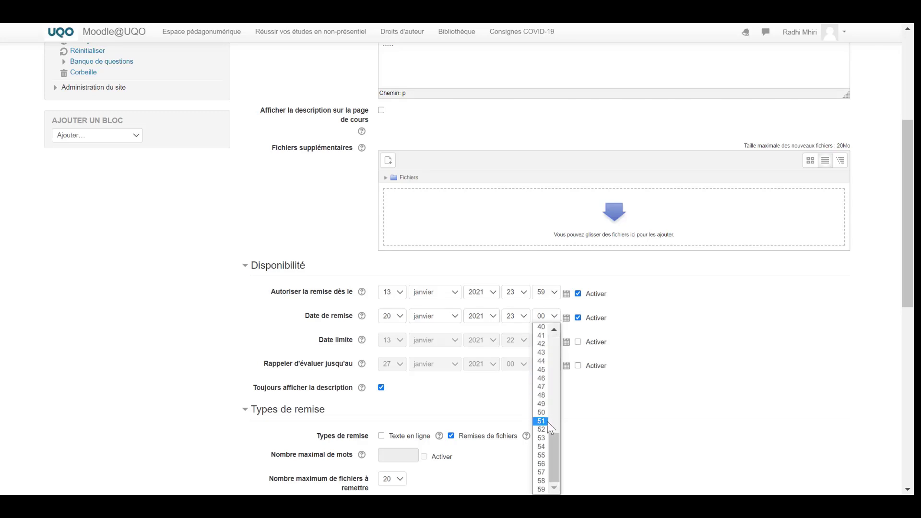
{"action": "left_click", "coordinate": [542, 489]}
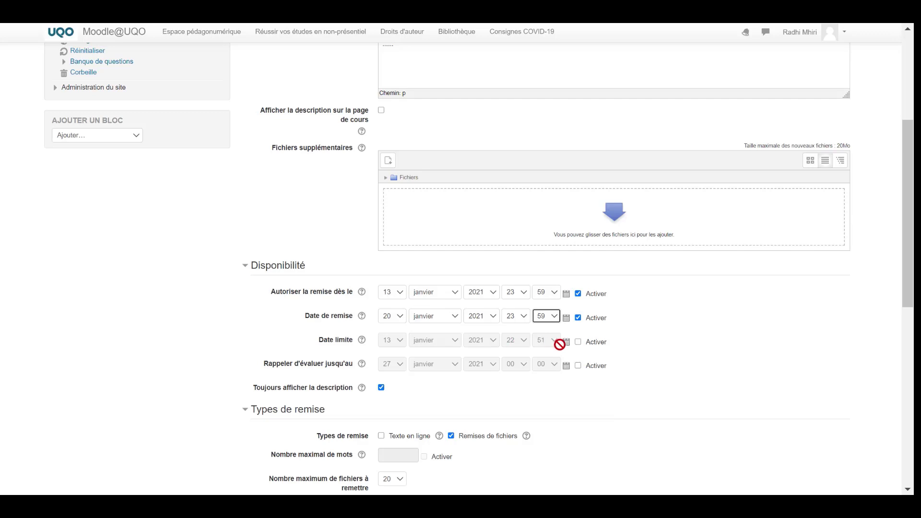
- Enable the "Date limite" and "Rappeler d'évaluer jusqu'au" dates in the Disponibilité section
{"action": "left_click", "coordinate": [578, 342]}
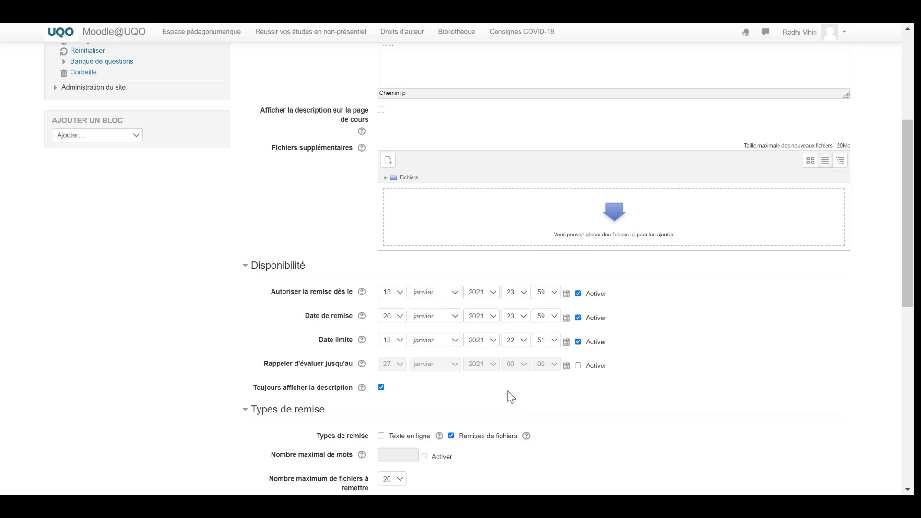
{"action": "left_click", "coordinate": [578, 365]}
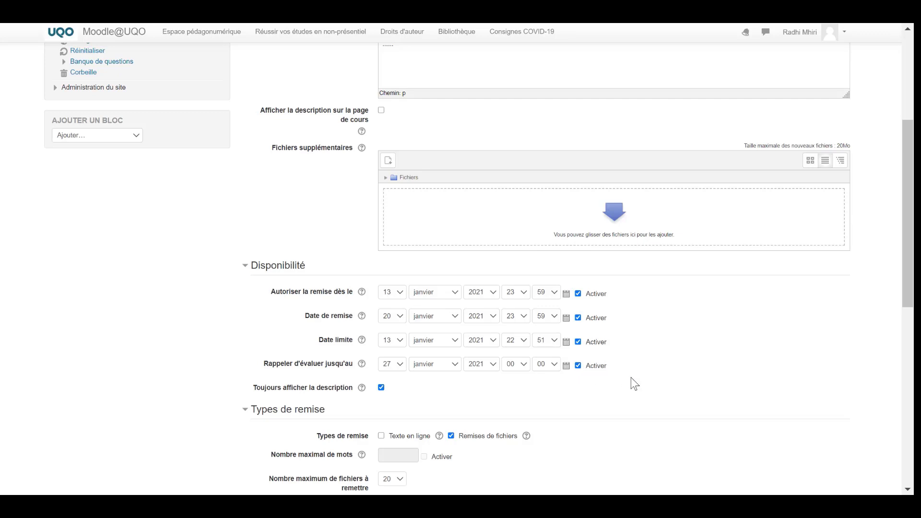
{"action": "scroll", "coordinate": [634, 383], "scroll_direction": "down", "scroll_amount": 3}
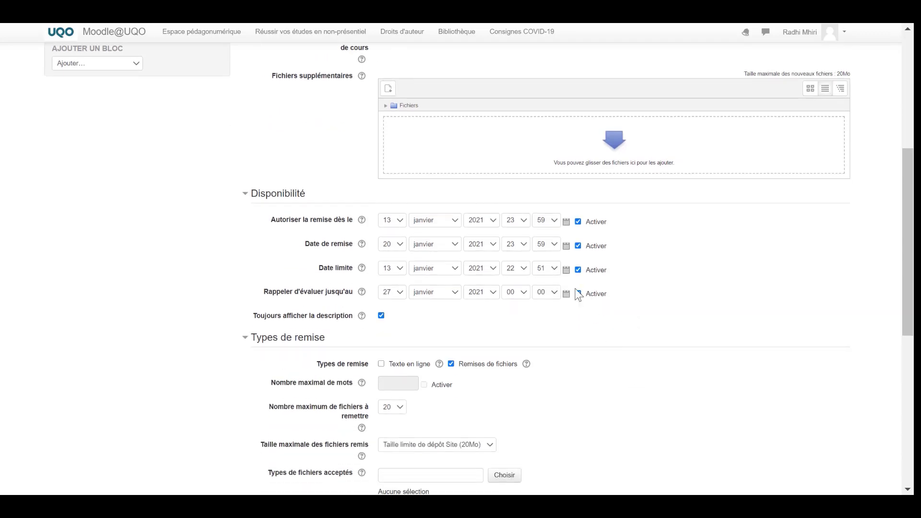
{"action": "left_click", "coordinate": [381, 316]}
{"action": "left_click", "coordinate": [381, 317]}
{"action": "left_click", "coordinate": [381, 315]}
{"action": "left_click", "coordinate": [381, 315]}
{"action": "scroll", "coordinate": [378, 283], "scroll_direction": "up", "scroll_amount": 2}
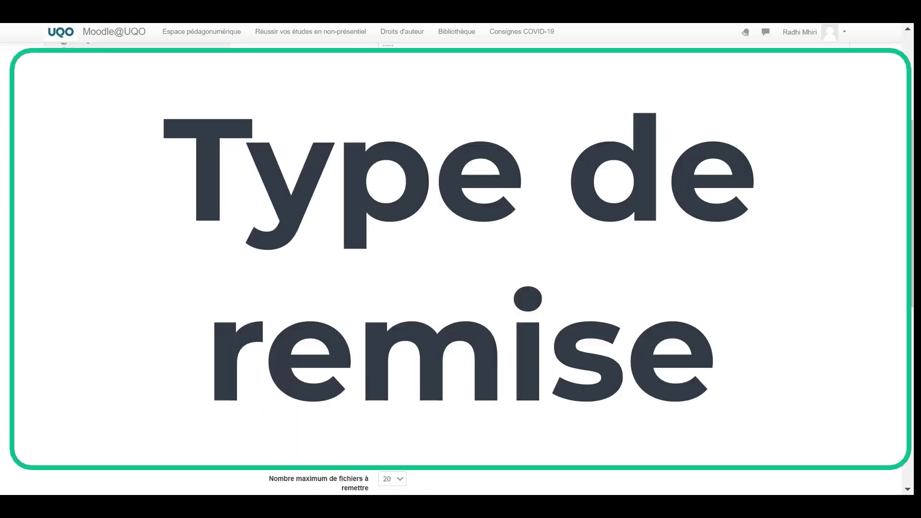
- Enable "Texte en ligne" as a submission type and activate a maximum word count of 800
{"action": "scroll", "coordinate": [378, 283], "scroll_direction": "down", "scroll_amount": 2}
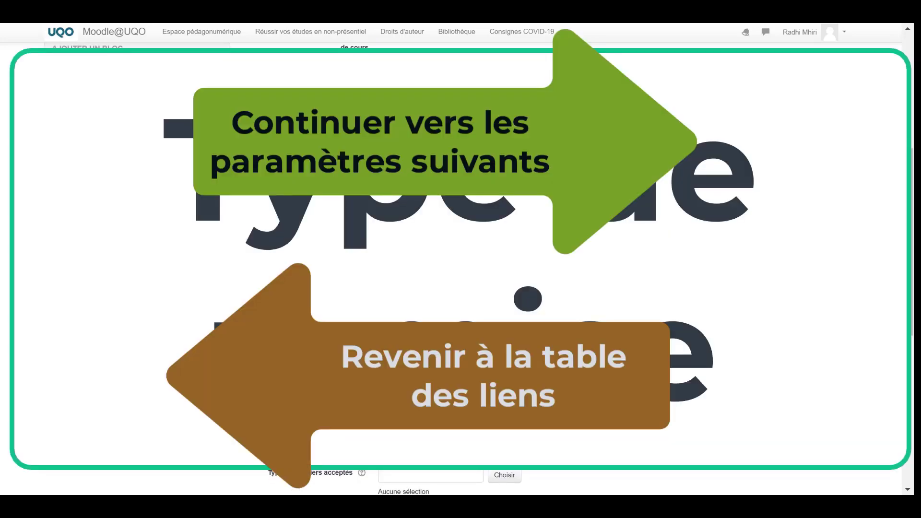
{"action": "scroll", "coordinate": [378, 283], "scroll_direction": "down", "scroll_amount": 2}
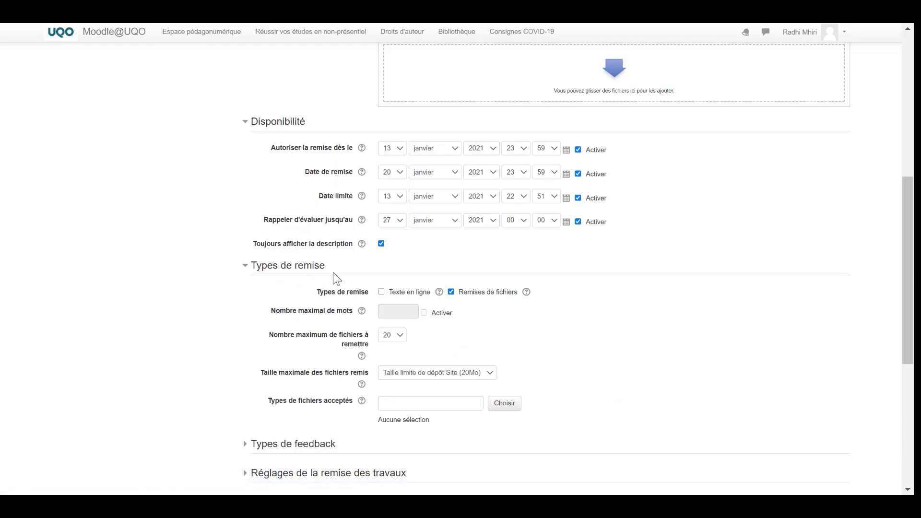
{"action": "left_click", "coordinate": [382, 292]}
{"action": "scroll", "coordinate": [499, 346], "scroll_direction": "down", "scroll_amount": 3}
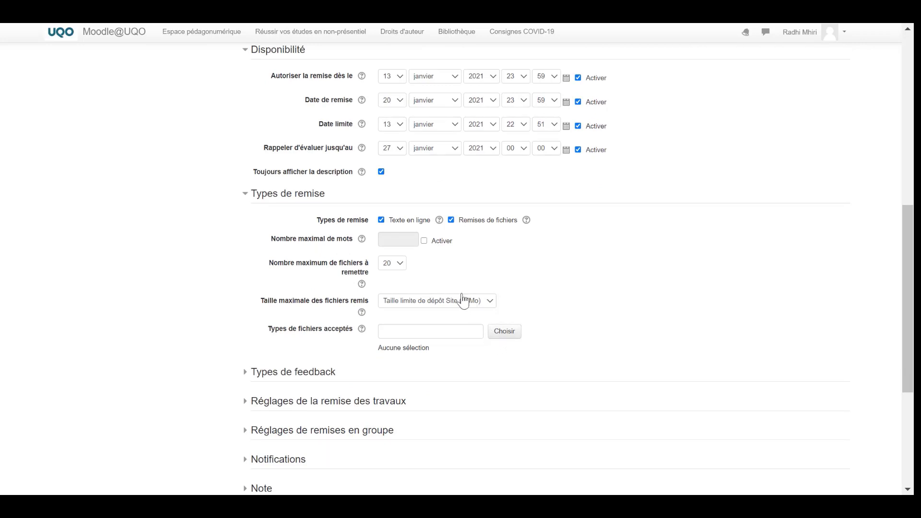
{"action": "left_click", "coordinate": [424, 241]}
{"action": "left_click", "coordinate": [396, 240]}
{"action": "type", "text": "8000"}
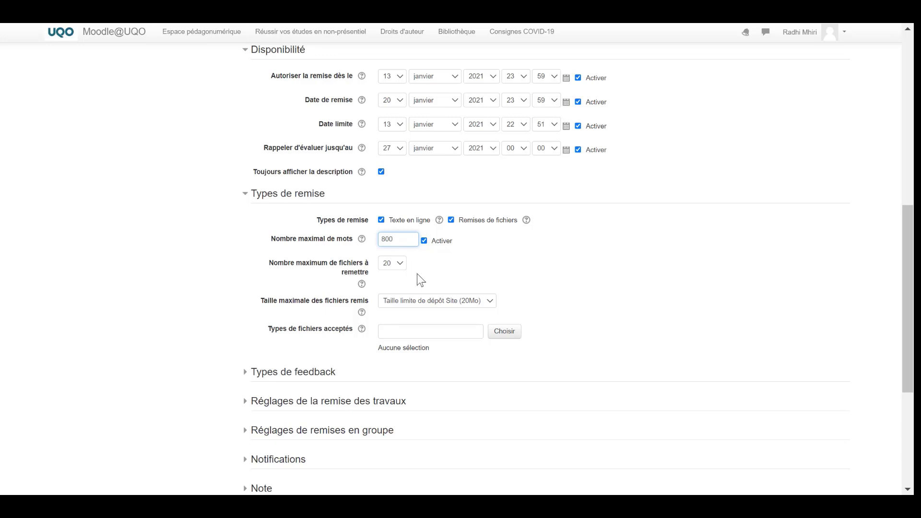
- Limit file submissions to a maximum of 4 files and a maximum file size of 5Mo
{"action": "left_click", "coordinate": [454, 221]}
{"action": "left_click", "coordinate": [456, 221]}
{"action": "left_click", "coordinate": [400, 266]}
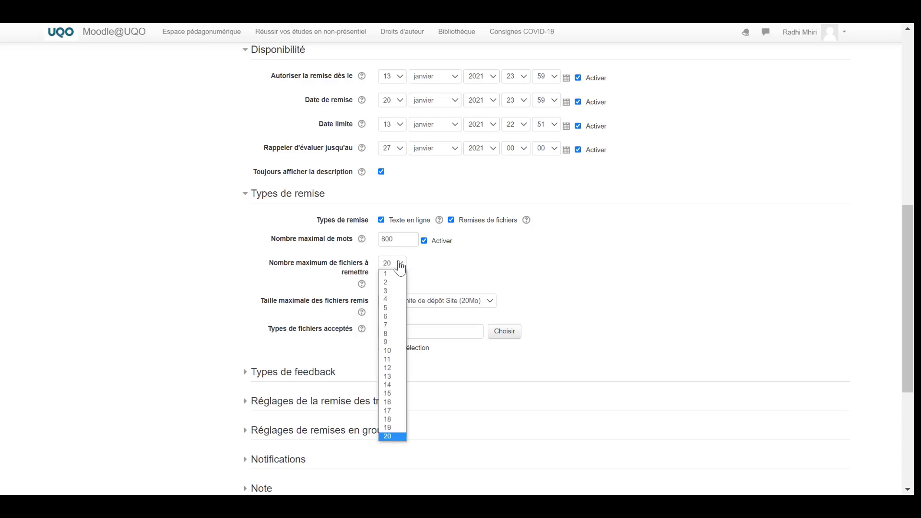
{"action": "left_click", "coordinate": [390, 299]}
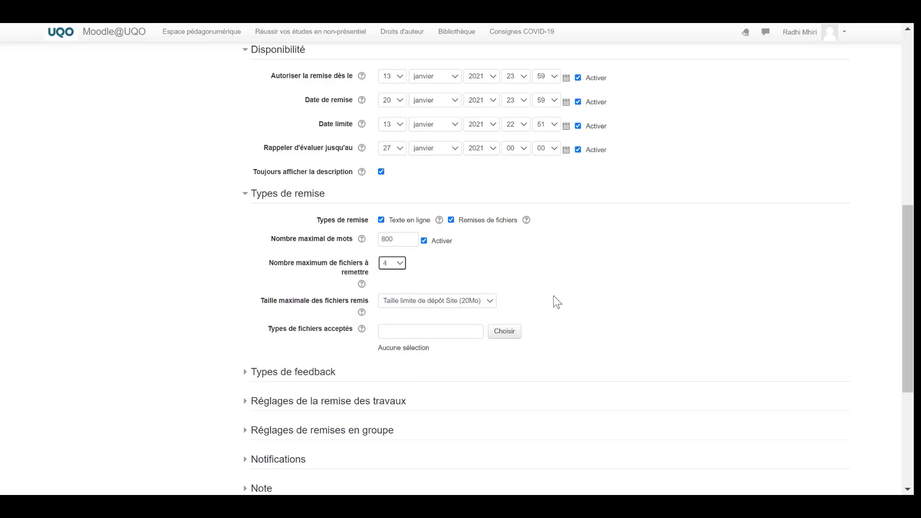
{"action": "scroll", "coordinate": [556, 301], "scroll_direction": "down", "scroll_amount": 2}
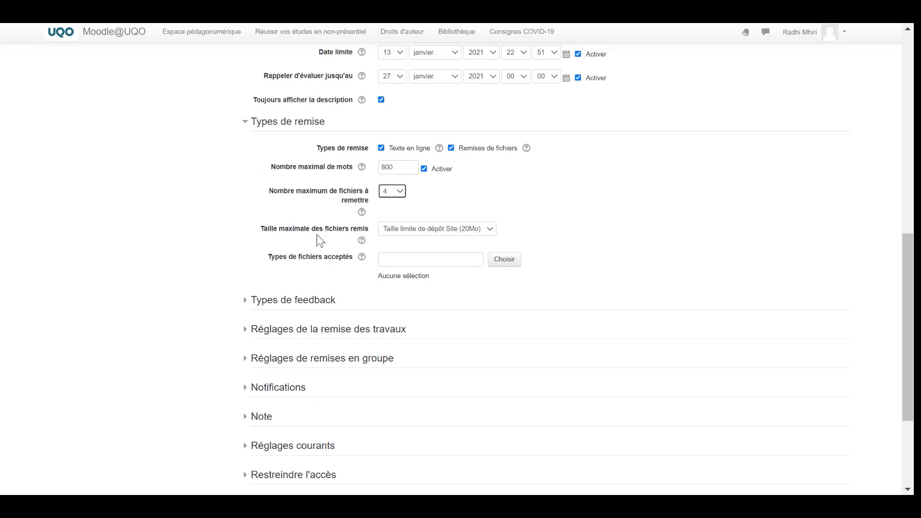
{"action": "left_click", "coordinate": [491, 233]}
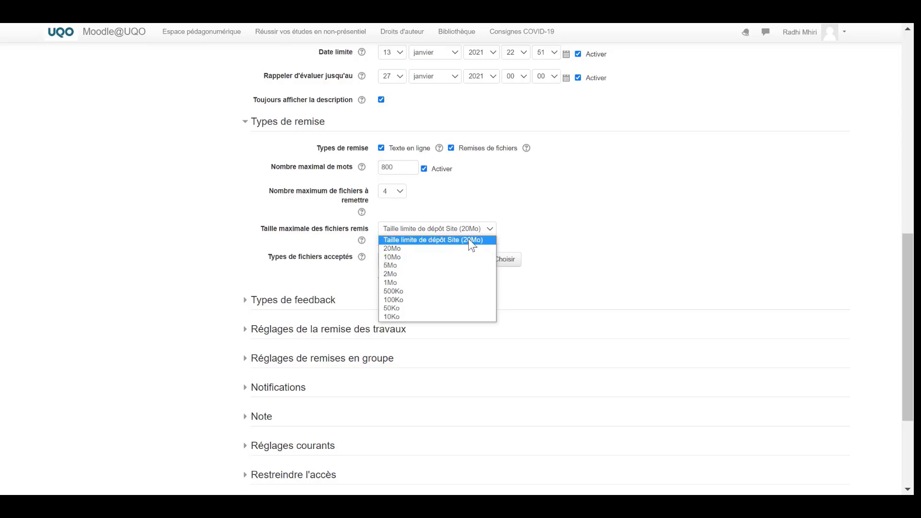
{"action": "left_click", "coordinate": [458, 265]}
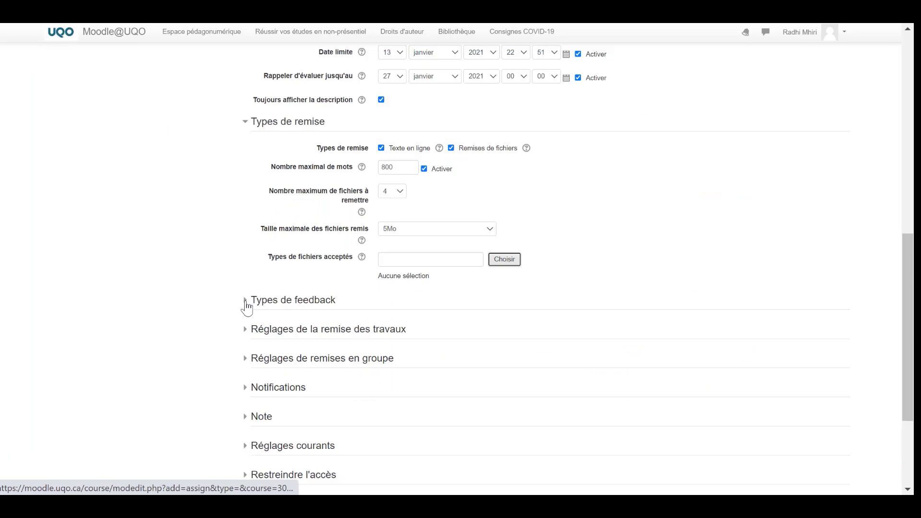
- In Types de feedback, enable "Formulaire d'évaluation hors ligne" and set "Commentaire en ligne" to Oui
{"action": "left_click", "coordinate": [246, 302]}
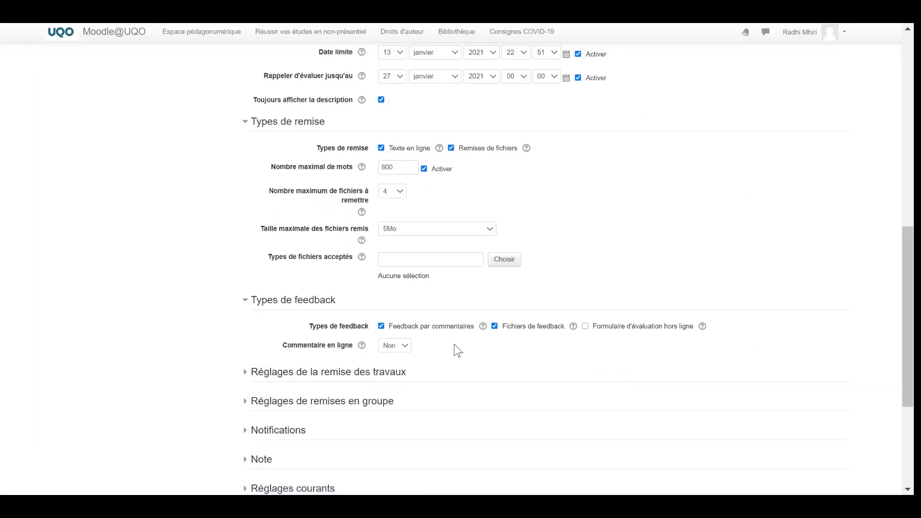
{"action": "scroll", "coordinate": [456, 345], "scroll_direction": "down", "scroll_amount": 2}
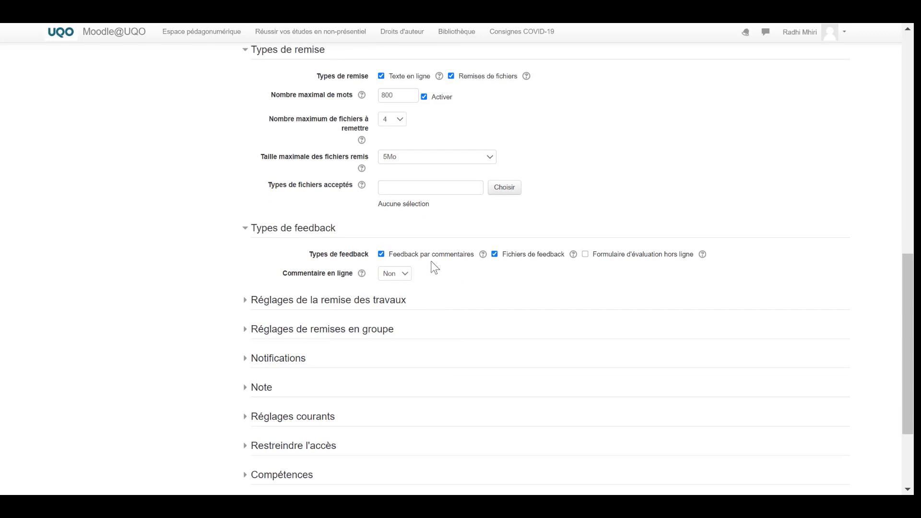
{"action": "left_click", "coordinate": [586, 255]}
{"action": "left_click", "coordinate": [483, 254]}
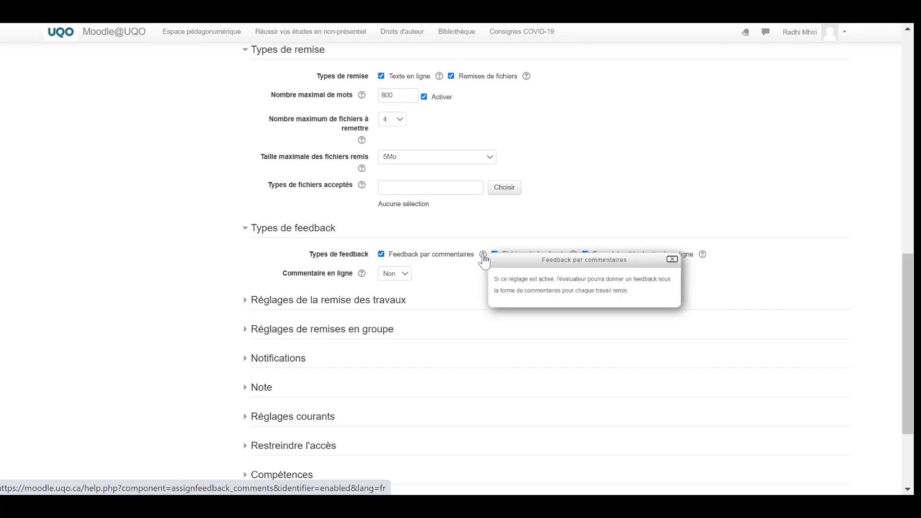
{"action": "left_click", "coordinate": [445, 279]}
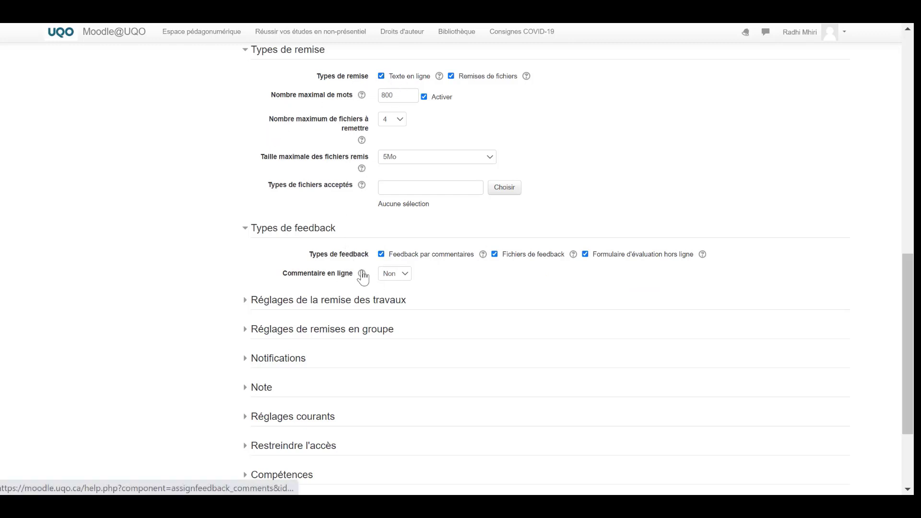
{"action": "left_click", "coordinate": [406, 277]}
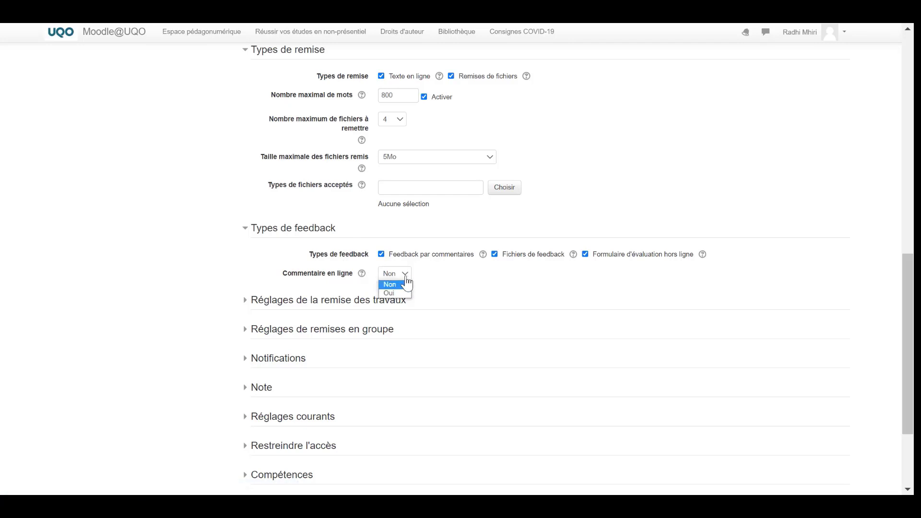
{"action": "left_click", "coordinate": [393, 293]}
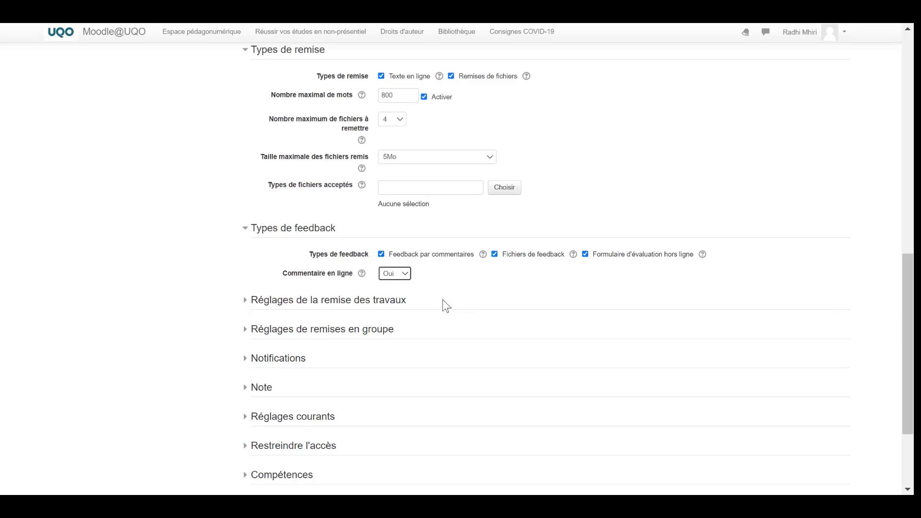
- Check the "Fichiers de feedback" option and consult the help for "Formulaire d'évaluation hors ligne"
{"action": "left_click", "coordinate": [495, 254]}
{"action": "left_click", "coordinate": [495, 256]}
{"action": "left_click", "coordinate": [702, 254]}
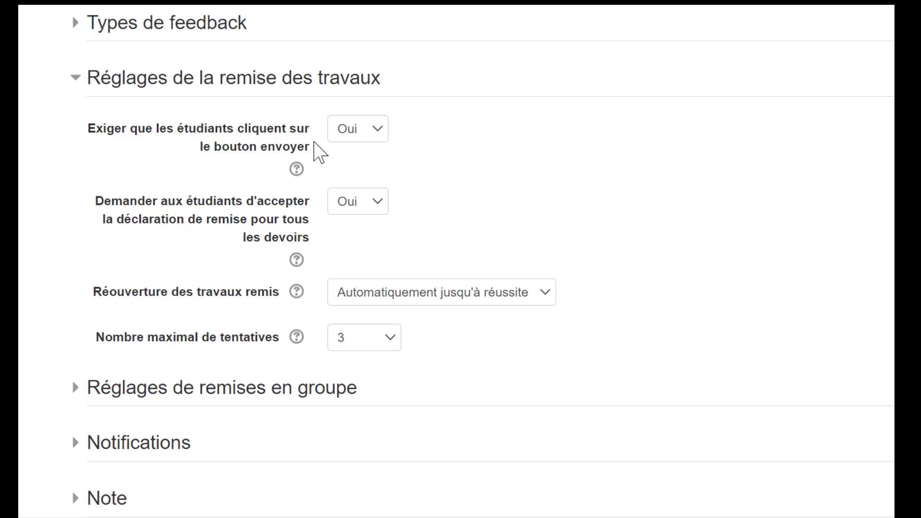
- Read the help for "Exiger que les étudiants cliquent sur le bouton envoyer" and for the submission declaration setting
{"action": "left_click", "coordinate": [296, 170]}
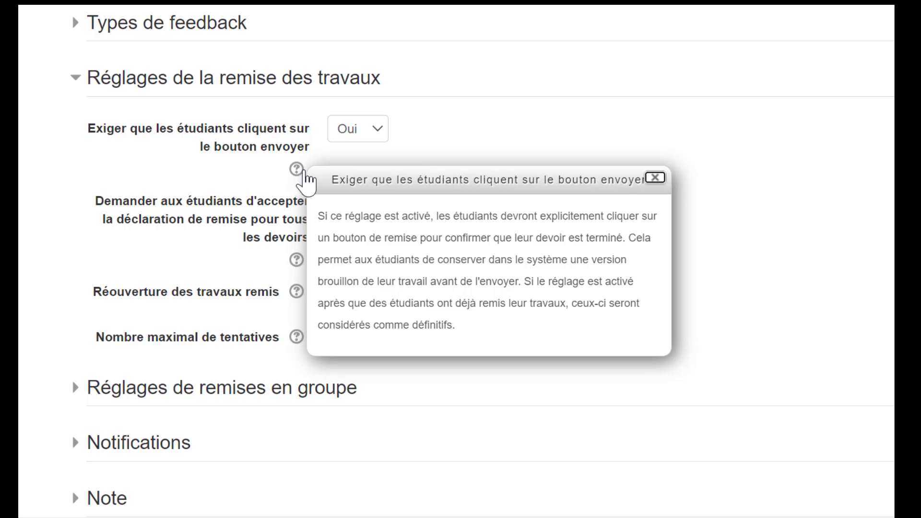
{"action": "left_click", "coordinate": [655, 178]}
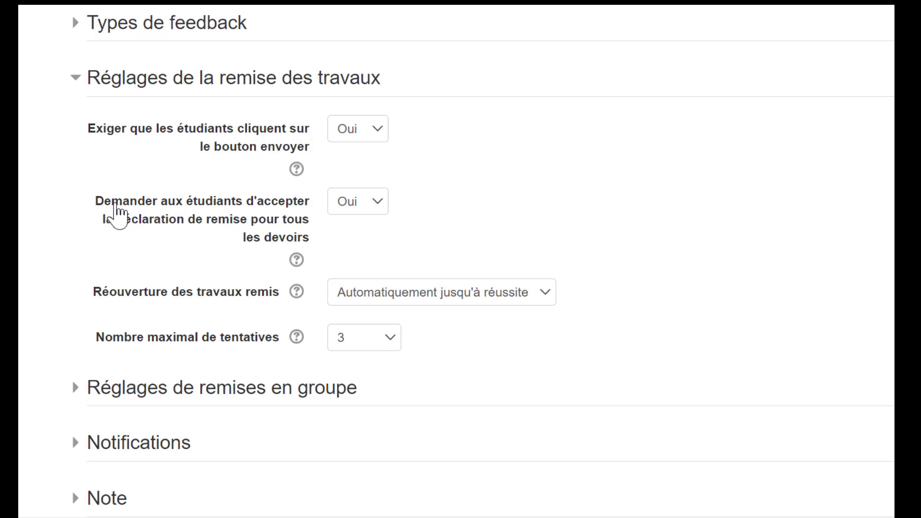
{"action": "left_click_drag", "start_coordinate": [115, 204], "coordinate": [322, 233]}
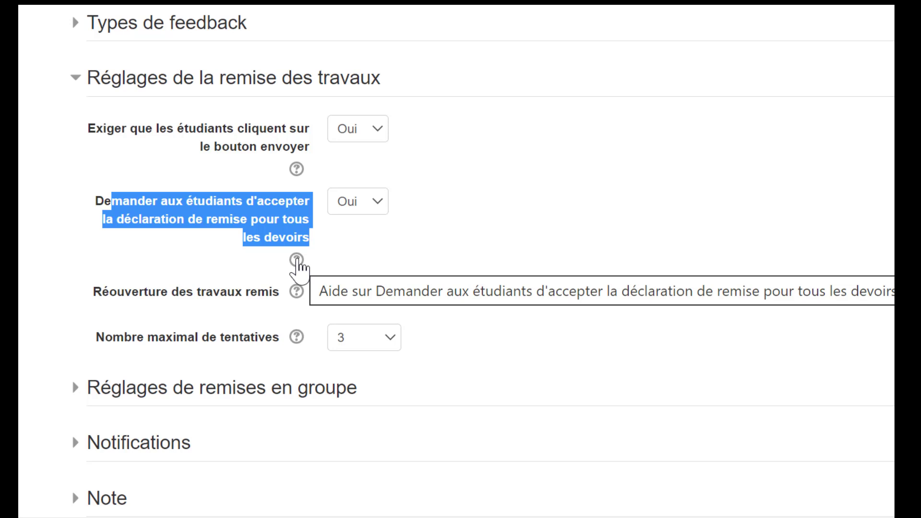
{"action": "left_click", "coordinate": [297, 261]}
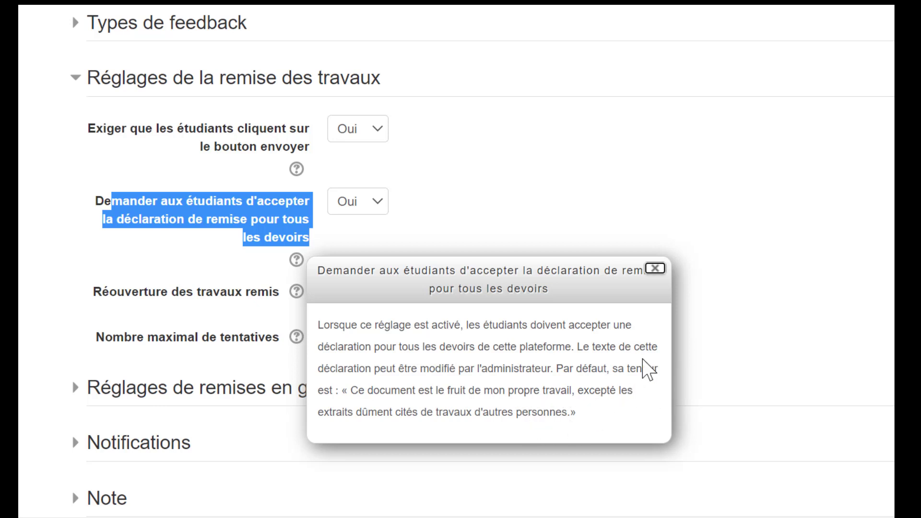
{"action": "left_click", "coordinate": [656, 269]}
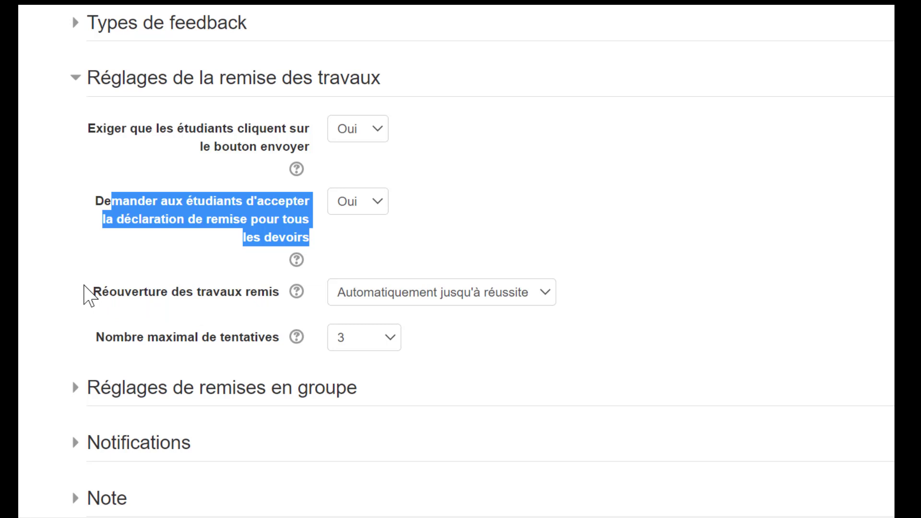
- Examine the available options for "Réouverture des travaux remis" without changing the selection
{"action": "mouse_move", "coordinate": [84, 295]}
{"action": "left_mouse_down"}
{"action": "mouse_move", "coordinate": [132, 298]}
{"action": "mouse_move", "coordinate": [96, 299]}
{"action": "left_mouse_up"}
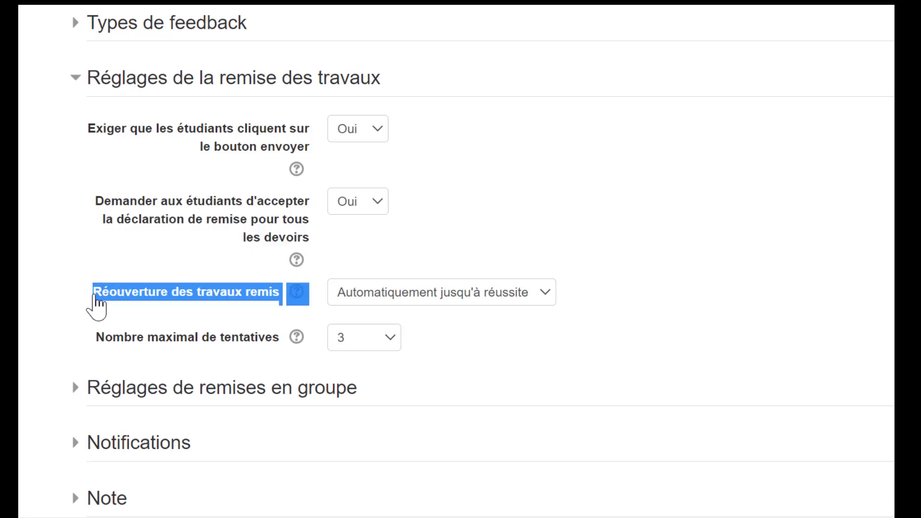
{"action": "left_click", "coordinate": [545, 298]}
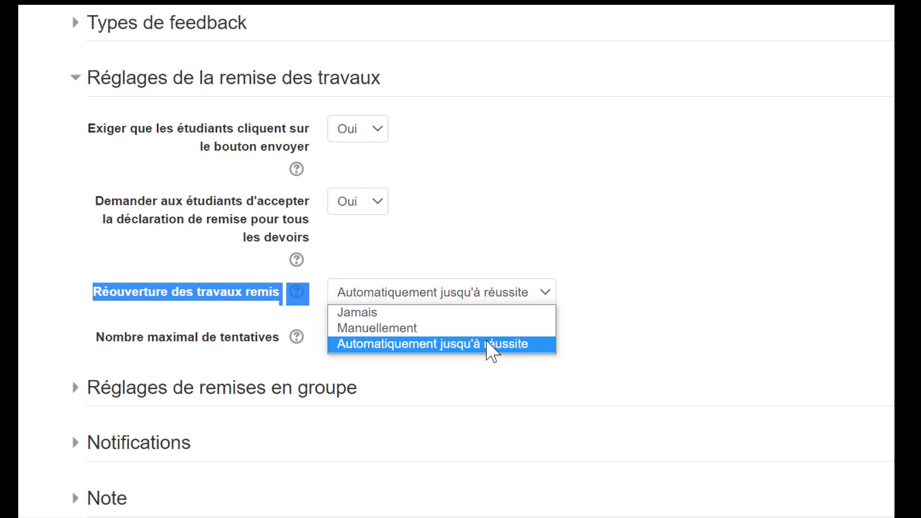
{"action": "left_click", "coordinate": [197, 341]}
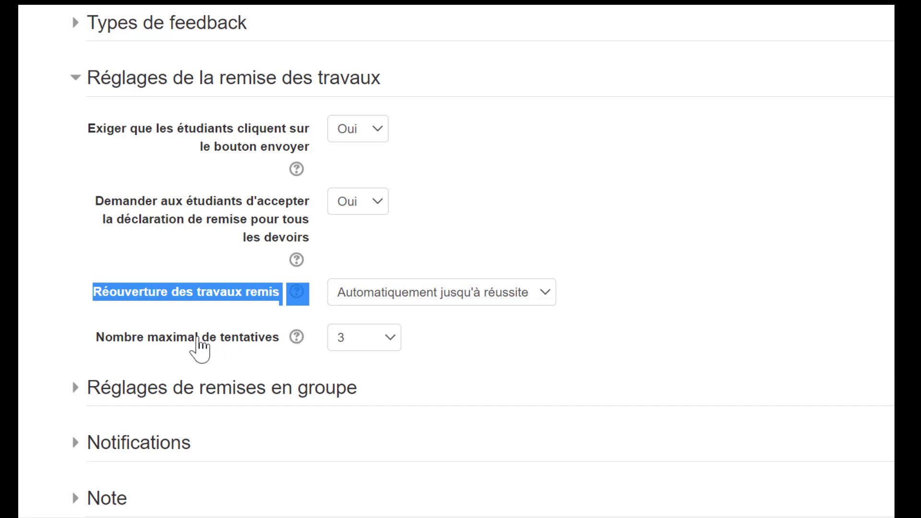
- Set "Nombre maximal de tentatives" to 5 in the Réglages de la remise des travaux section
{"action": "left_click_drag", "start_coordinate": [92, 337], "coordinate": [281, 340]}
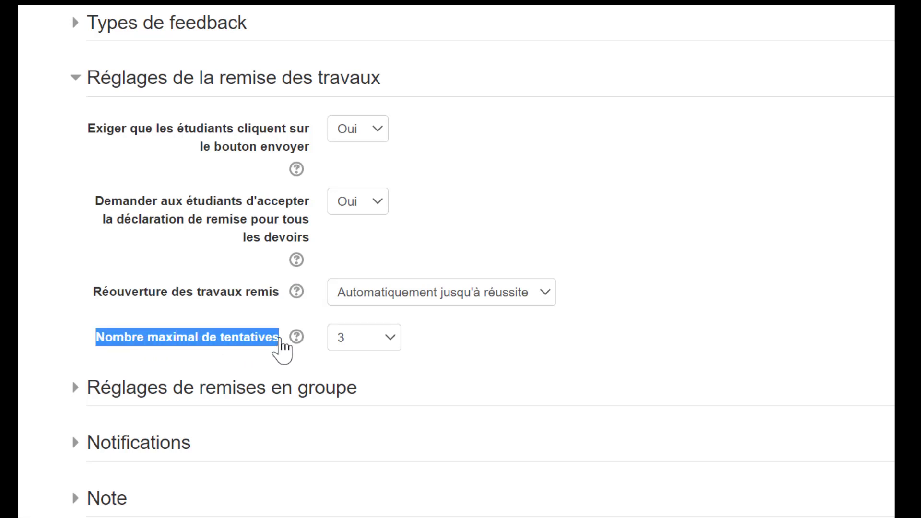
{"action": "left_click", "coordinate": [394, 335]}
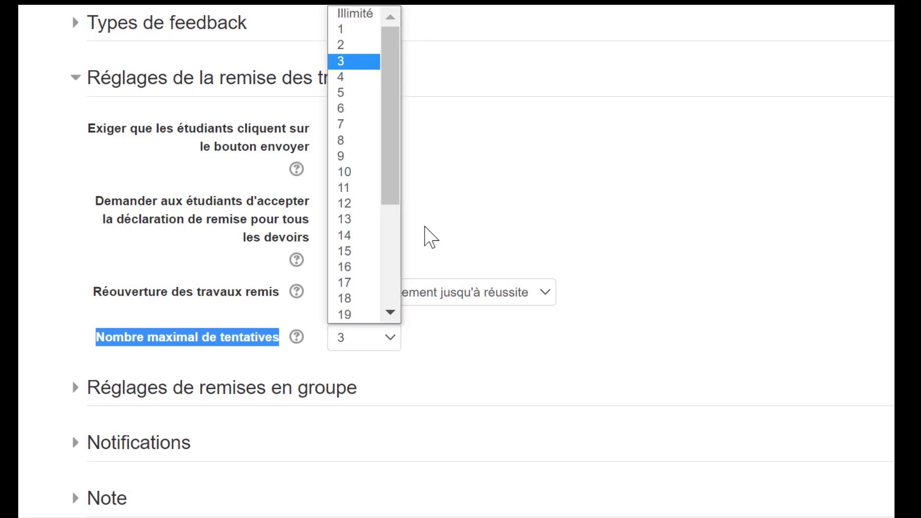
{"action": "left_click", "coordinate": [359, 94]}
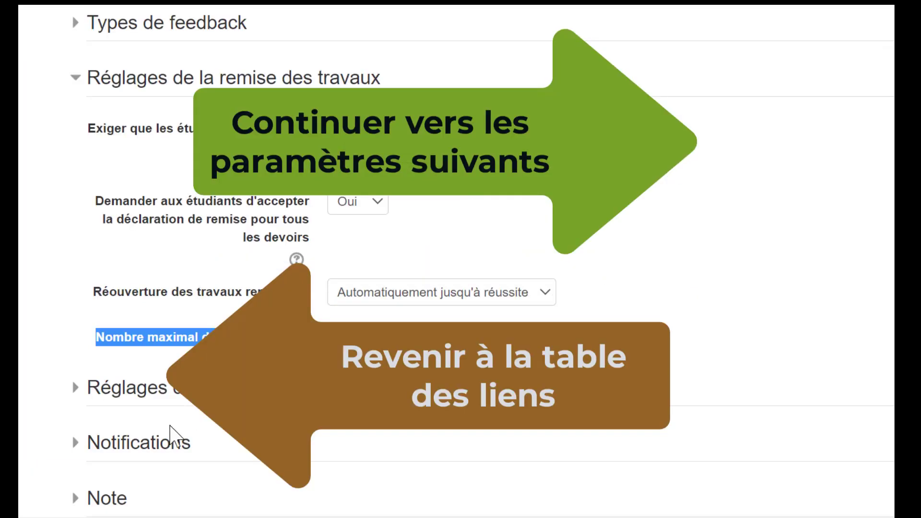
- Expand Réglages de remises en groupe and review the settings for submitting in groups and requiring a group
{"action": "left_click", "coordinate": [76, 388]}
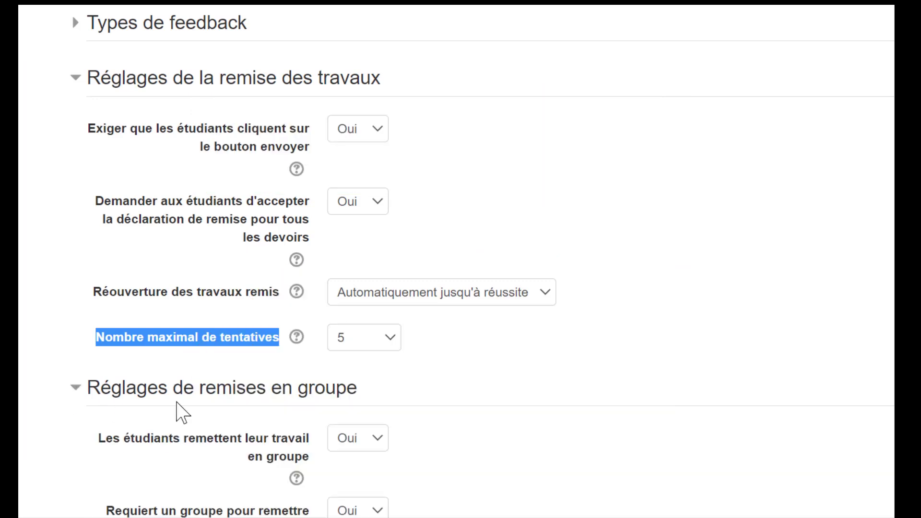
{"action": "scroll", "coordinate": [294, 425], "scroll_direction": "down", "scroll_amount": 5}
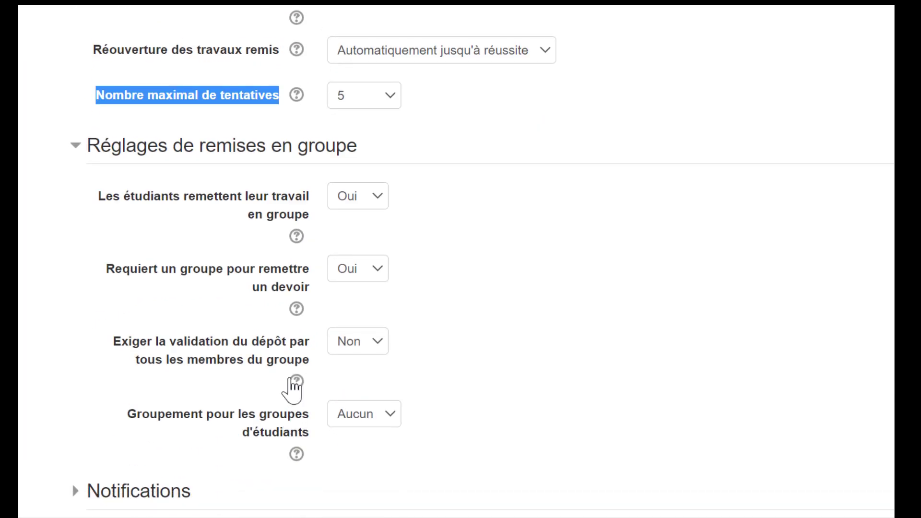
{"action": "left_click", "coordinate": [98, 196]}
{"action": "left_click_drag", "start_coordinate": [94, 197], "coordinate": [302, 214]}
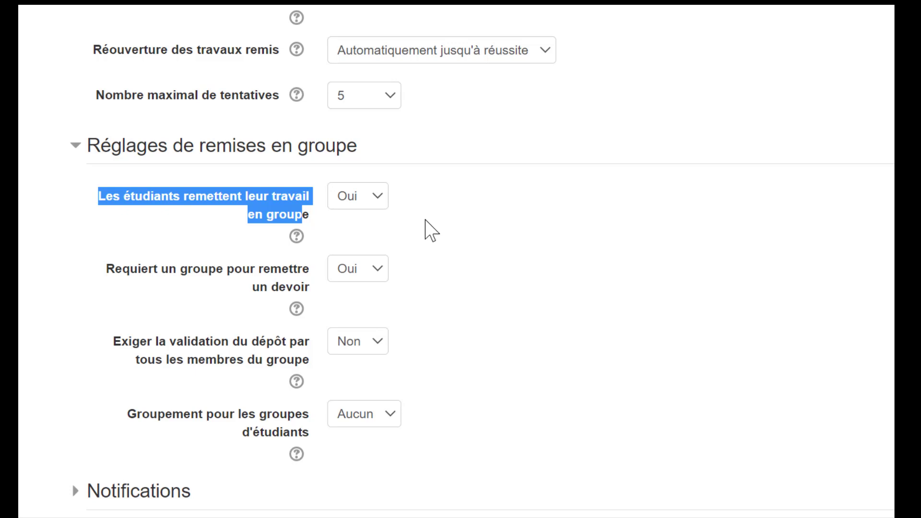
{"action": "left_click_drag", "start_coordinate": [103, 268], "coordinate": [314, 295]}
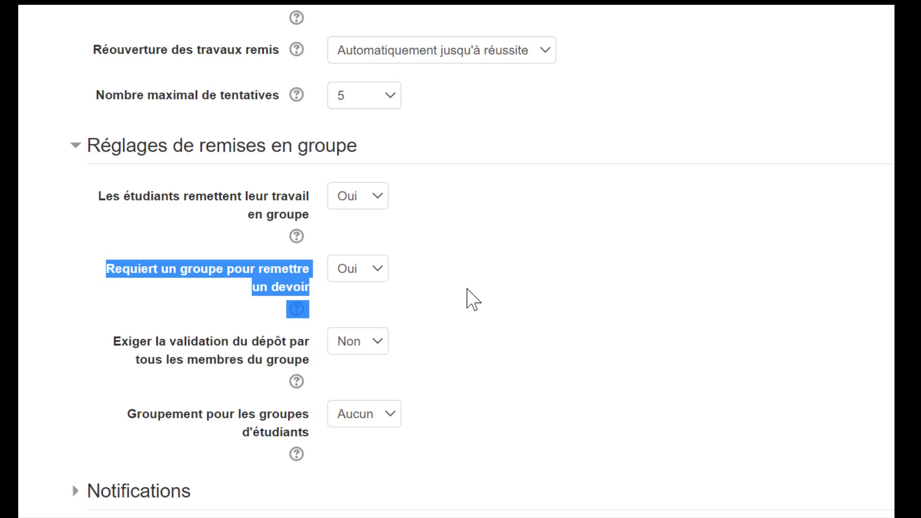
- Switch "Exiger la validation du dépôt par tous les membres du groupe" to Oui and back to Non
{"action": "left_click_drag", "start_coordinate": [112, 342], "coordinate": [309, 374]}
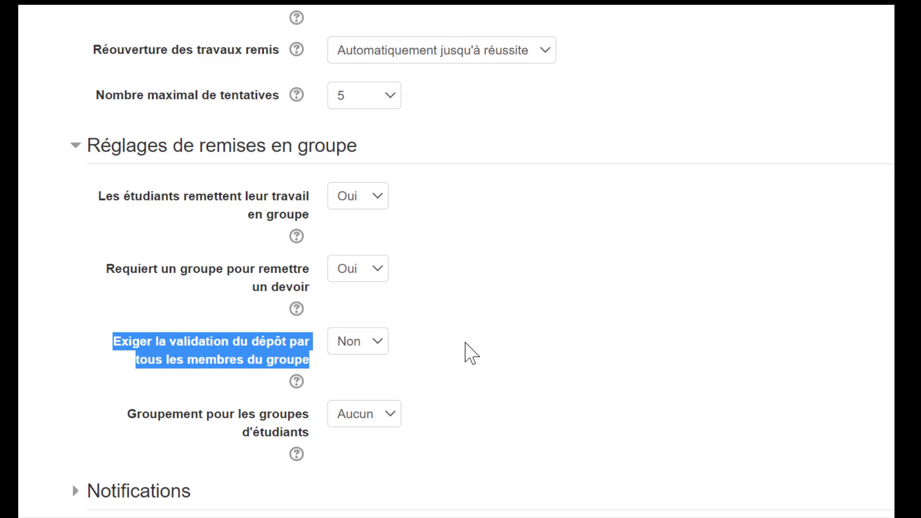
{"action": "left_click", "coordinate": [376, 346]}
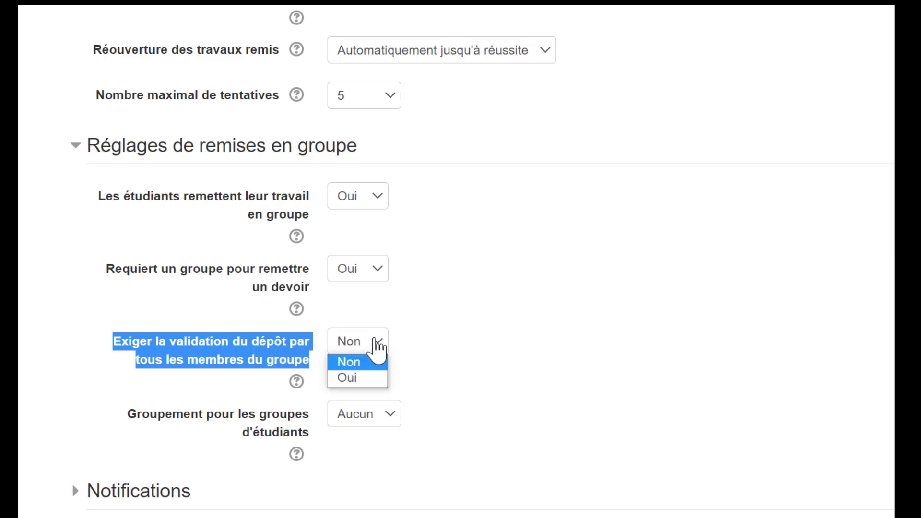
{"action": "left_click", "coordinate": [366, 378]}
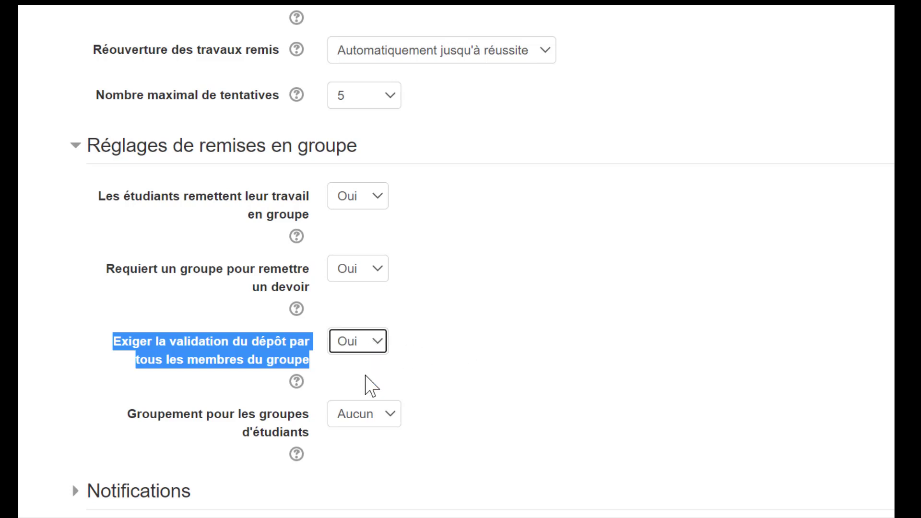
{"action": "left_click", "coordinate": [378, 345]}
{"action": "left_click", "coordinate": [369, 360]}
- Examine the choices offered for "Groupement pour les groupes d'étudiants"
{"action": "scroll", "coordinate": [430, 363], "scroll_direction": "down", "scroll_amount": 3}
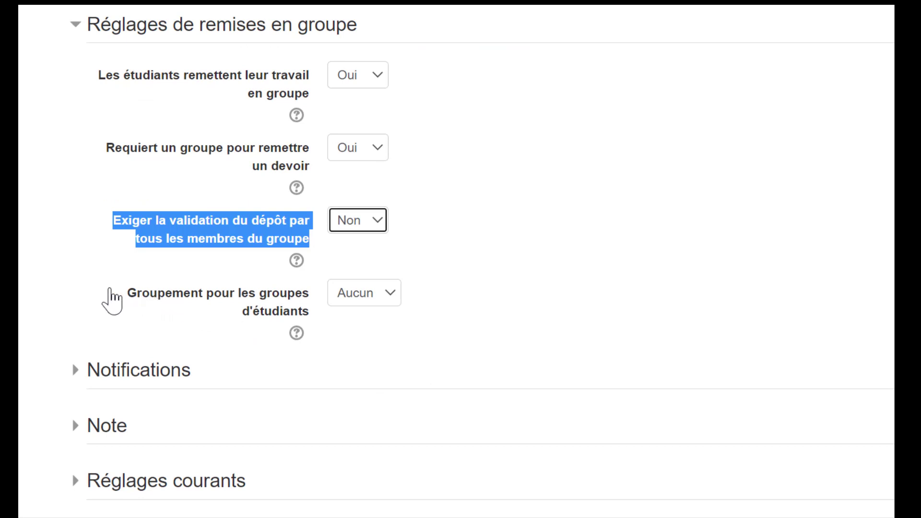
{"action": "left_click_drag", "start_coordinate": [127, 299], "coordinate": [311, 321]}
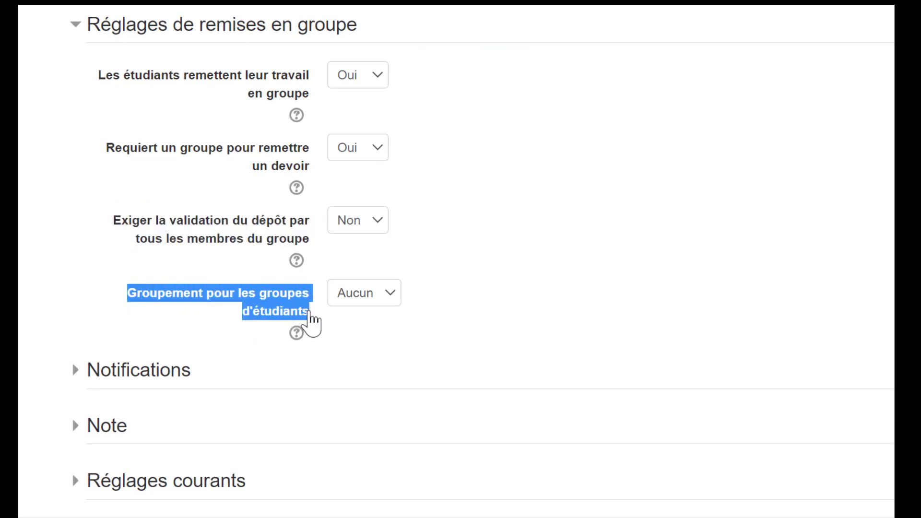
{"action": "left_click", "coordinate": [392, 300]}
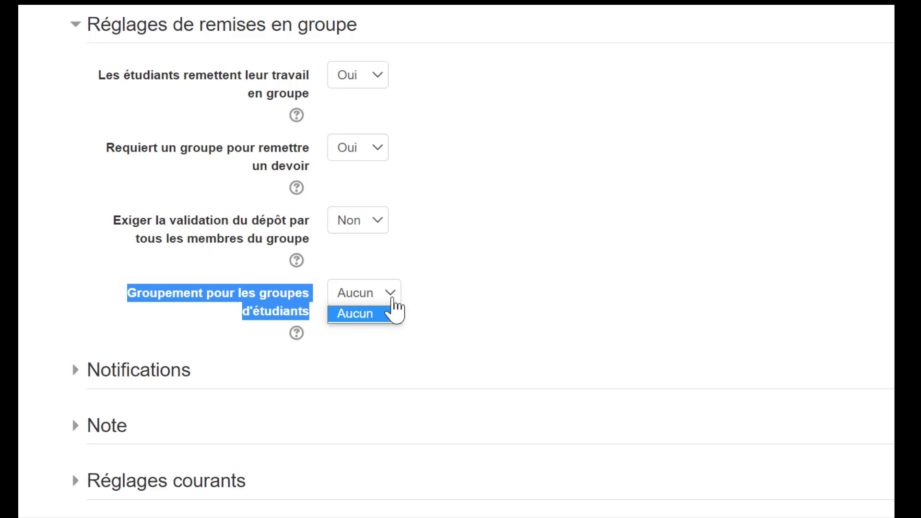
{"action": "left_click", "coordinate": [393, 302]}
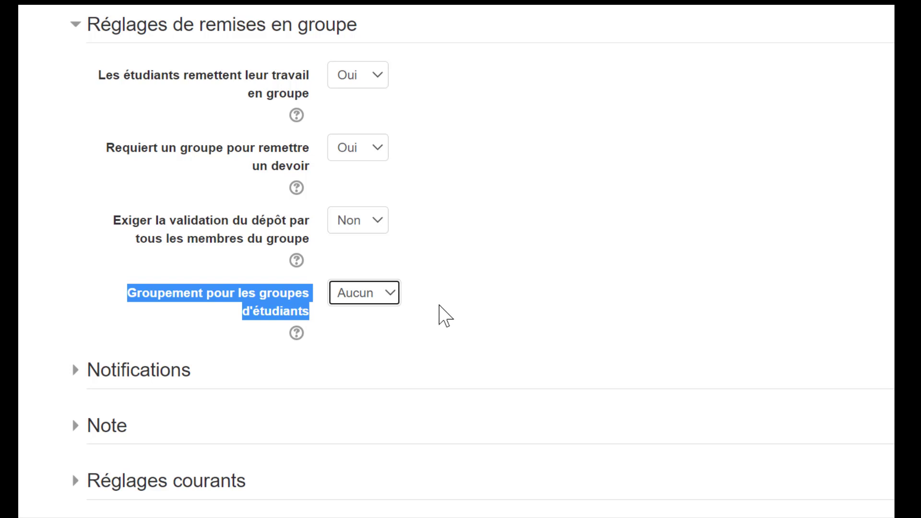
- Expand the Notifications section and review the settings for informing evaluators of submitted and late work
{"action": "scroll", "coordinate": [441, 316], "scroll_direction": "down", "scroll_amount": 2}
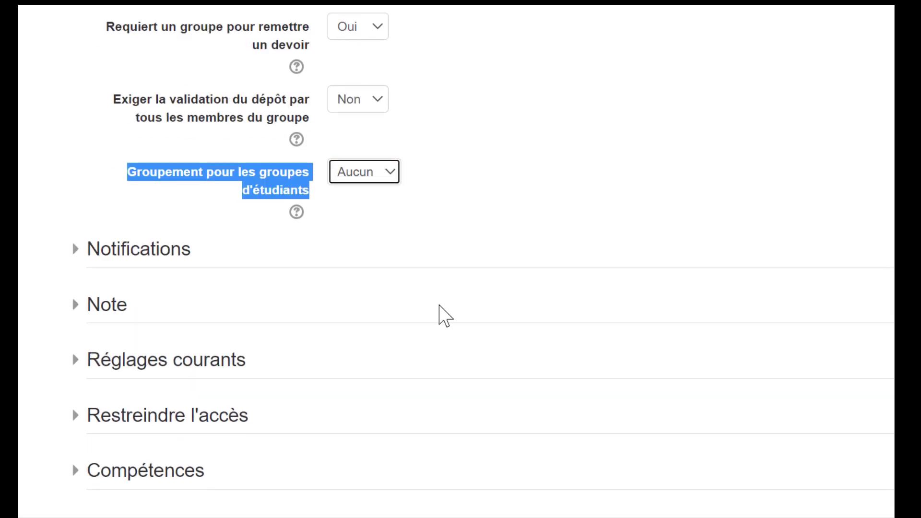
{"action": "scroll", "coordinate": [444, 317], "scroll_direction": "down", "scroll_amount": 2}
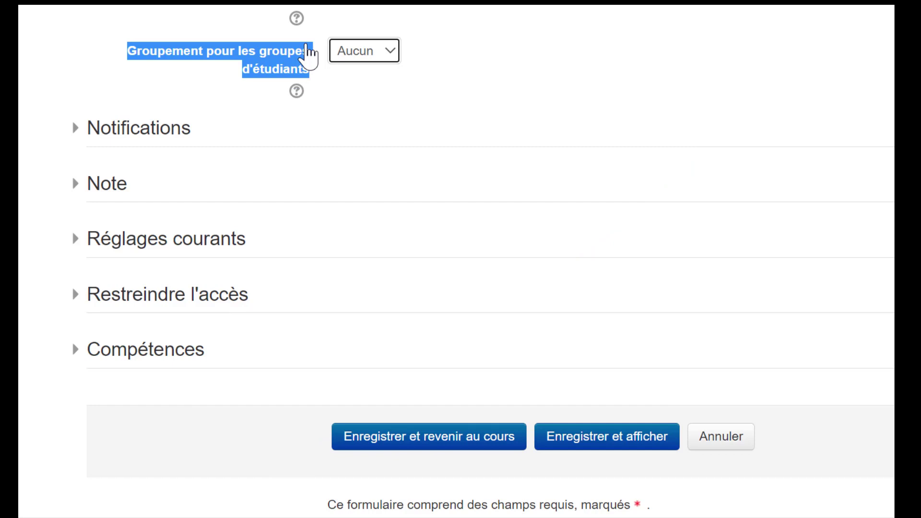
{"action": "left_click", "coordinate": [76, 139]}
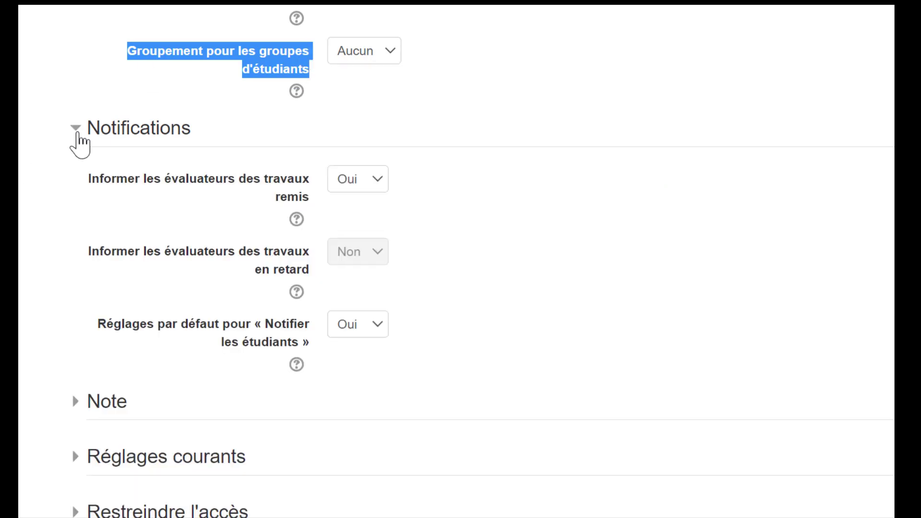
{"action": "mouse_move", "coordinate": [83, 178]}
{"action": "left_mouse_down"}
{"action": "mouse_move", "coordinate": [186, 186]}
{"action": "mouse_move", "coordinate": [87, 186]}
{"action": "left_mouse_up"}
{"action": "left_click", "coordinate": [86, 186]}
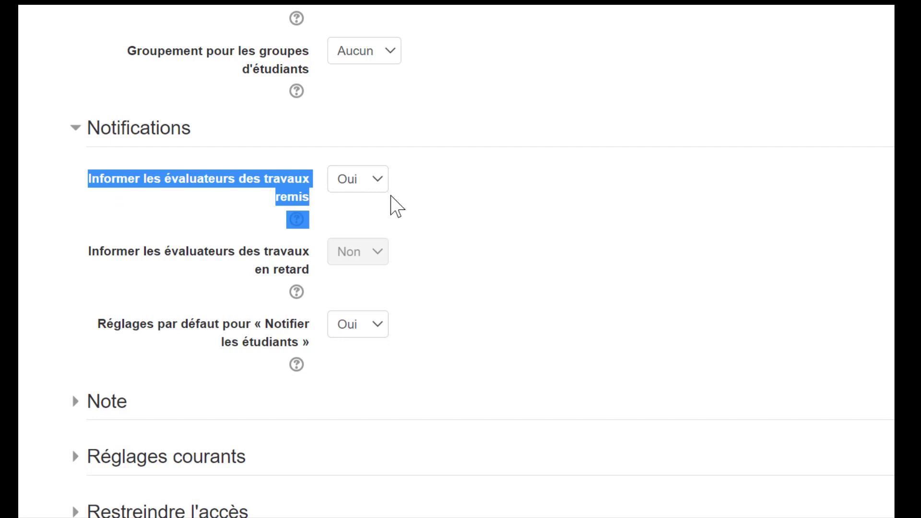
{"action": "scroll", "coordinate": [471, 226], "scroll_direction": "down", "scroll_amount": 3}
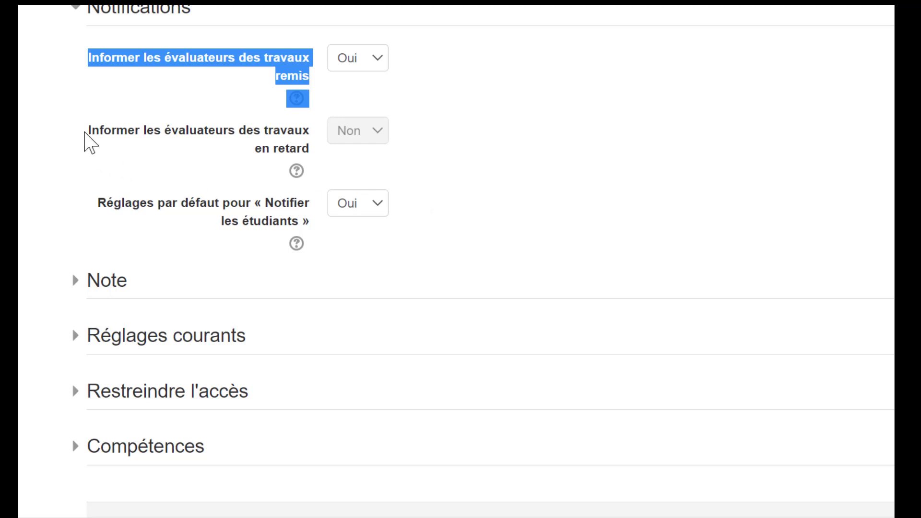
{"action": "mouse_move", "coordinate": [84, 129]}
{"action": "left_mouse_down"}
{"action": "mouse_move", "coordinate": [92, 139]}
{"action": "mouse_move", "coordinate": [173, 144]}
{"action": "mouse_move", "coordinate": [103, 144]}
{"action": "mouse_move", "coordinate": [98, 125]}
{"action": "mouse_move", "coordinate": [73, 129]}
{"action": "mouse_move", "coordinate": [92, 127]}
{"action": "mouse_move", "coordinate": [91, 142]}
{"action": "left_mouse_up"}
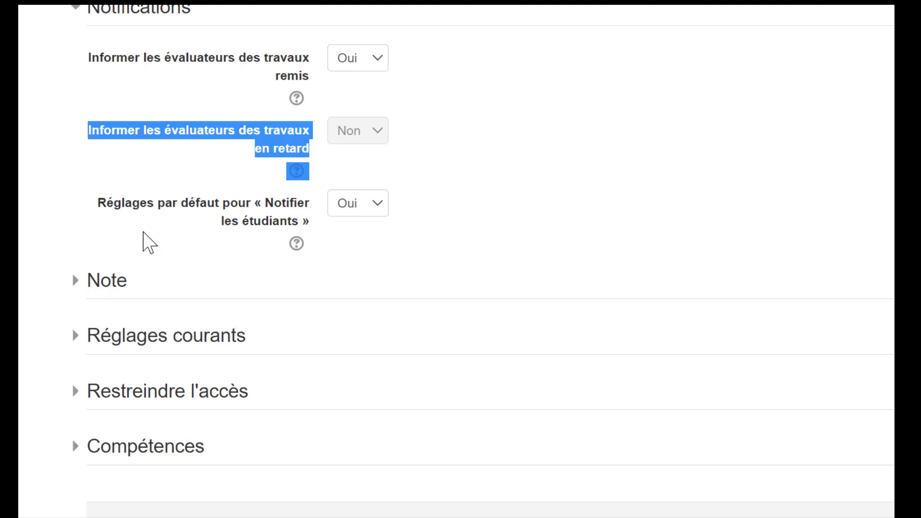
- Review the setting "Réglages par défaut pour « Notifier les étudiants »" in the Notifications section
{"action": "left_click", "coordinate": [92, 211]}
{"action": "left_click_drag", "start_coordinate": [92, 211], "coordinate": [309, 230]}
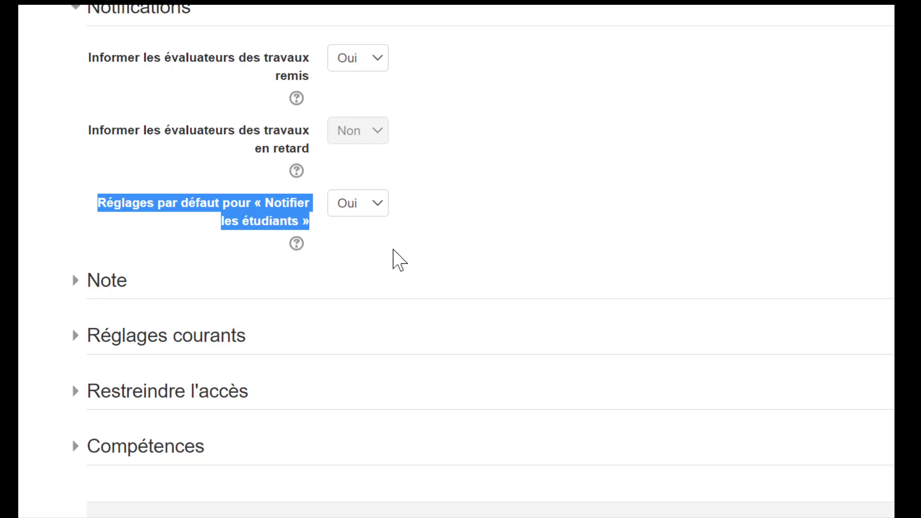
{"action": "scroll", "coordinate": [455, 259], "scroll_direction": "down", "scroll_amount": 2}
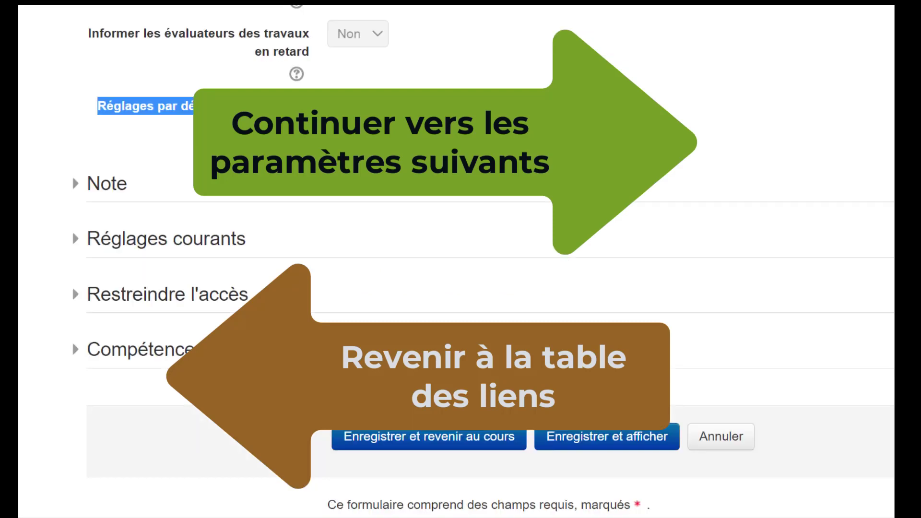
- Expand the Note section and review the grade type choices and the Note maximale setting
{"action": "left_click", "coordinate": [75, 187]}
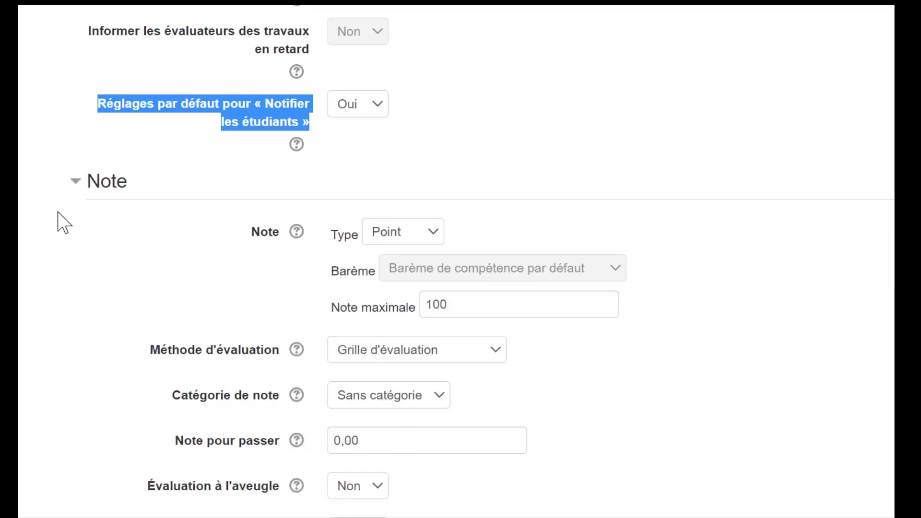
{"action": "scroll", "coordinate": [58, 211], "scroll_direction": "down", "scroll_amount": 5}
{"action": "scroll", "coordinate": [63, 215], "scroll_direction": "up", "scroll_amount": 3}
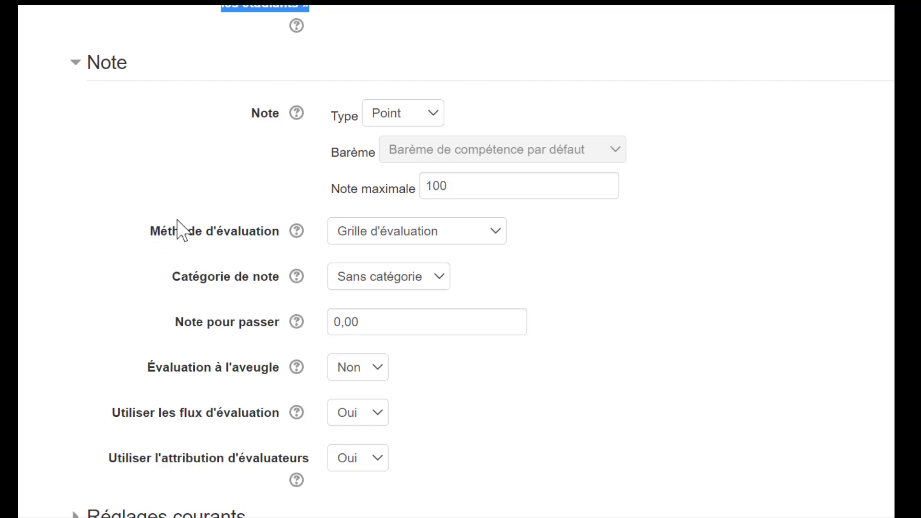
{"action": "left_click", "coordinate": [434, 114]}
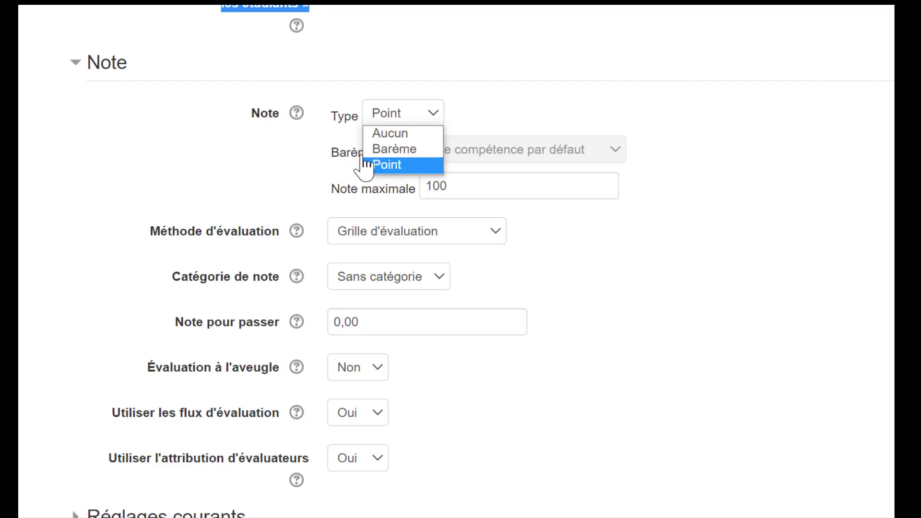
{"action": "left_click", "coordinate": [271, 174]}
{"action": "left_click", "coordinate": [440, 181]}
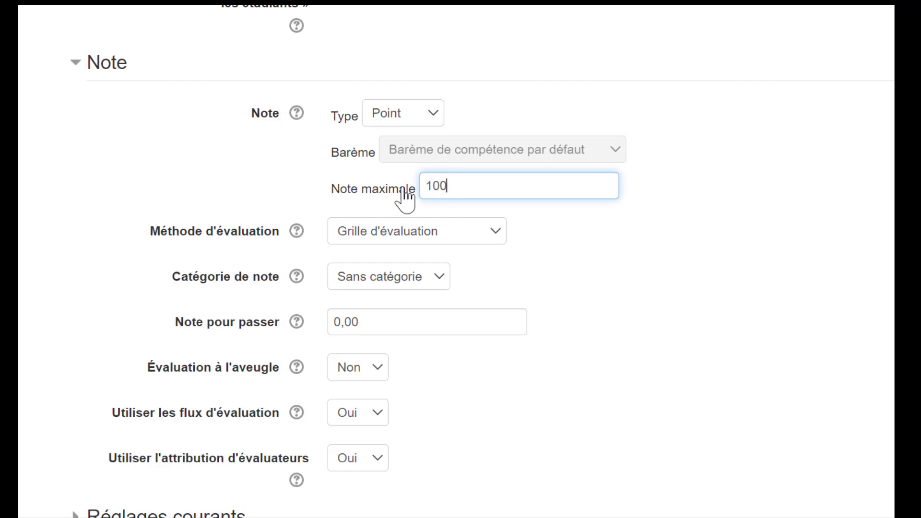
{"action": "left_click_drag", "start_coordinate": [331, 187], "coordinate": [416, 191]}
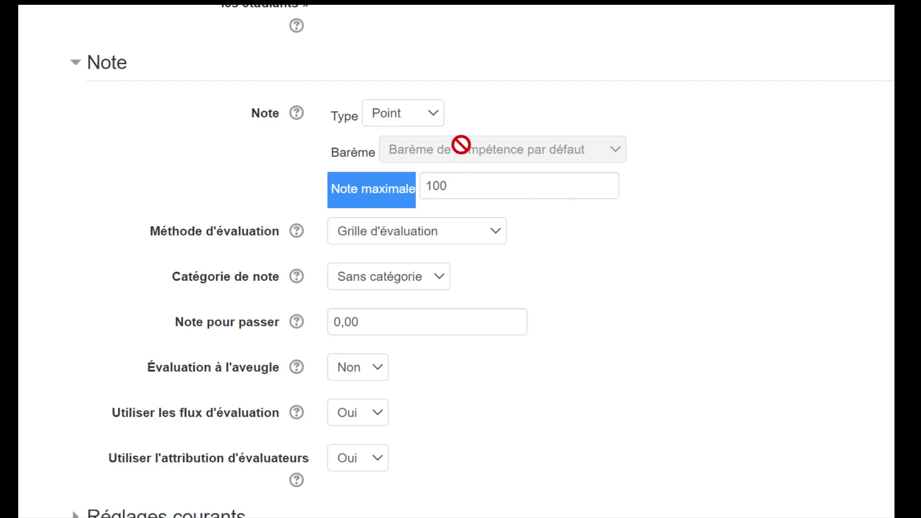
- Switch the grade type to Barème to examine the scales it offers, and return the type to Point
{"action": "left_click", "coordinate": [436, 120]}
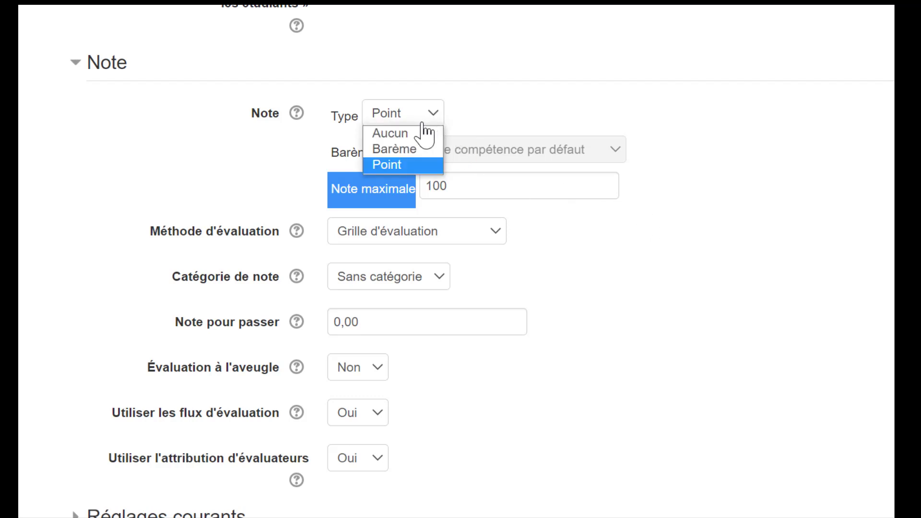
{"action": "key", "text": "Escape"}
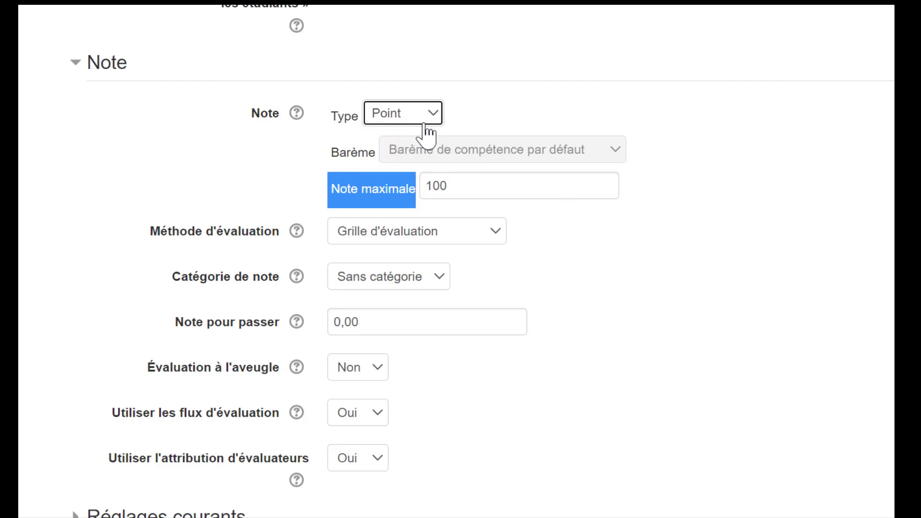
{"action": "left_click", "coordinate": [436, 119]}
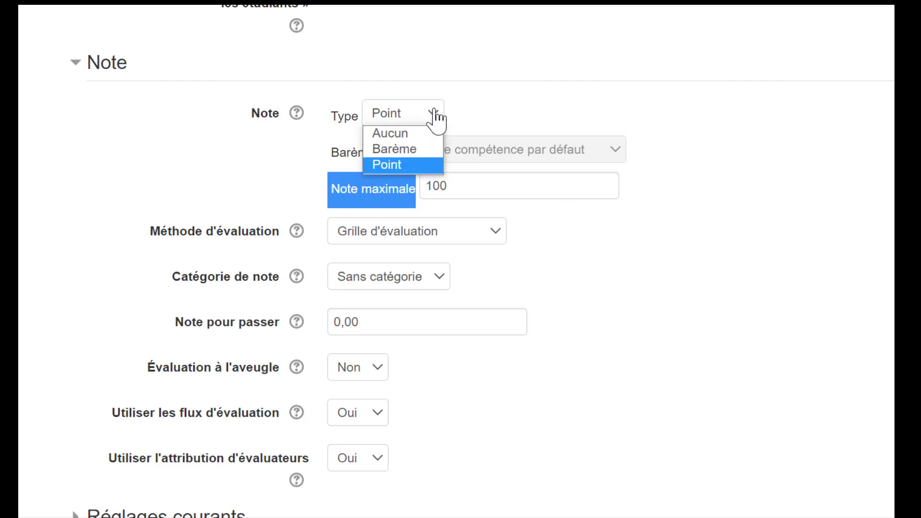
{"action": "left_click", "coordinate": [413, 149]}
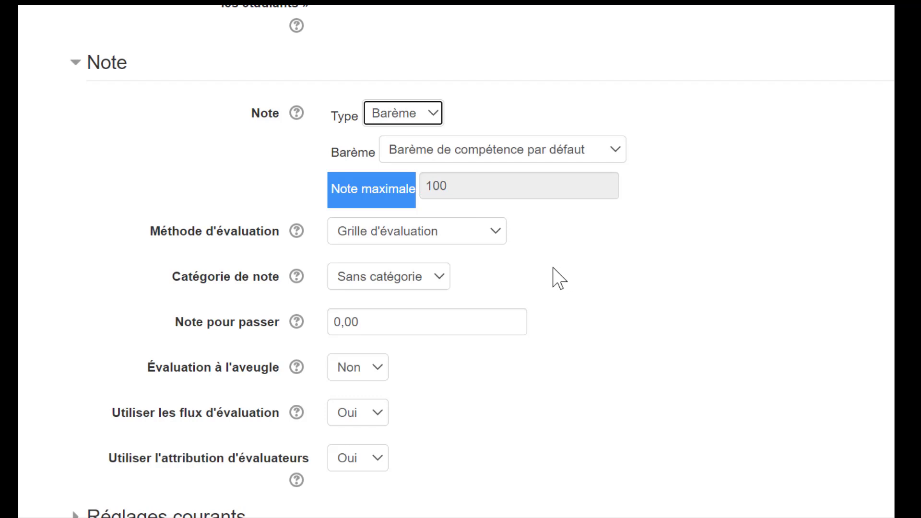
{"action": "left_click", "coordinate": [616, 152]}
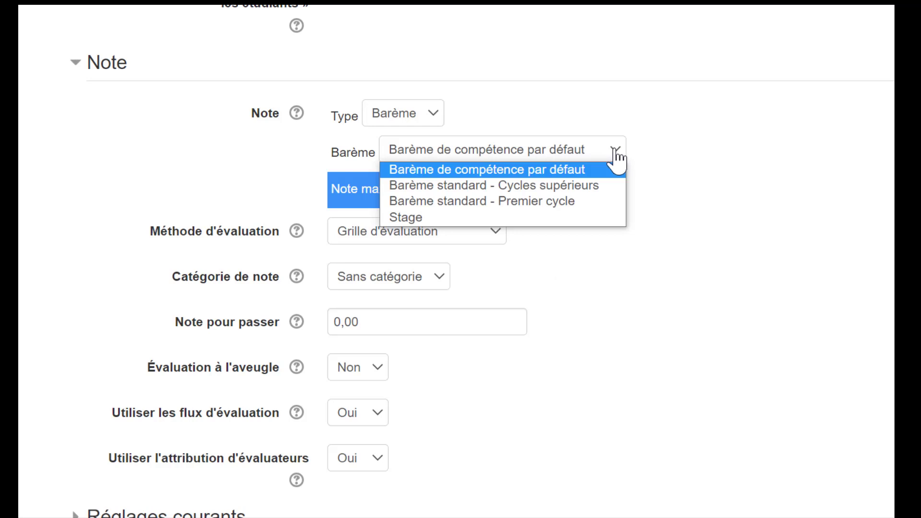
{"action": "left_click", "coordinate": [589, 268]}
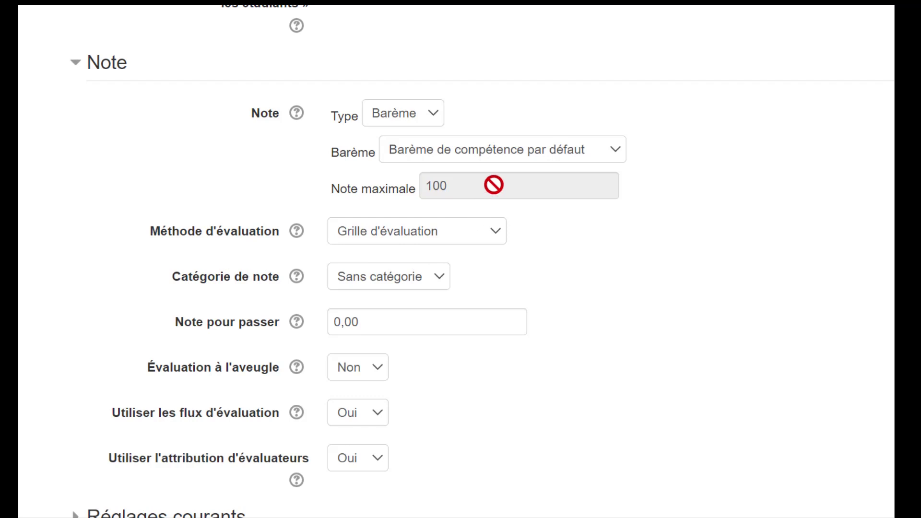
{"action": "left_click", "coordinate": [435, 119]}
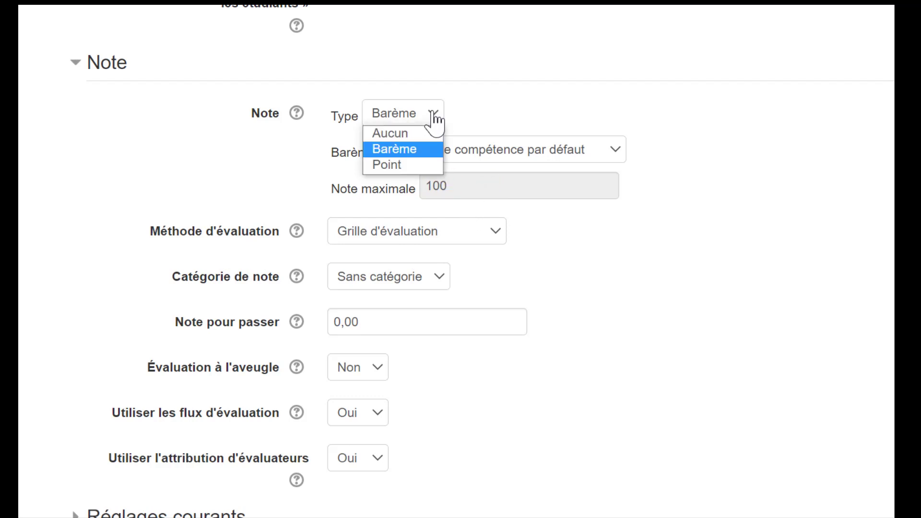
{"action": "left_click", "coordinate": [404, 166]}
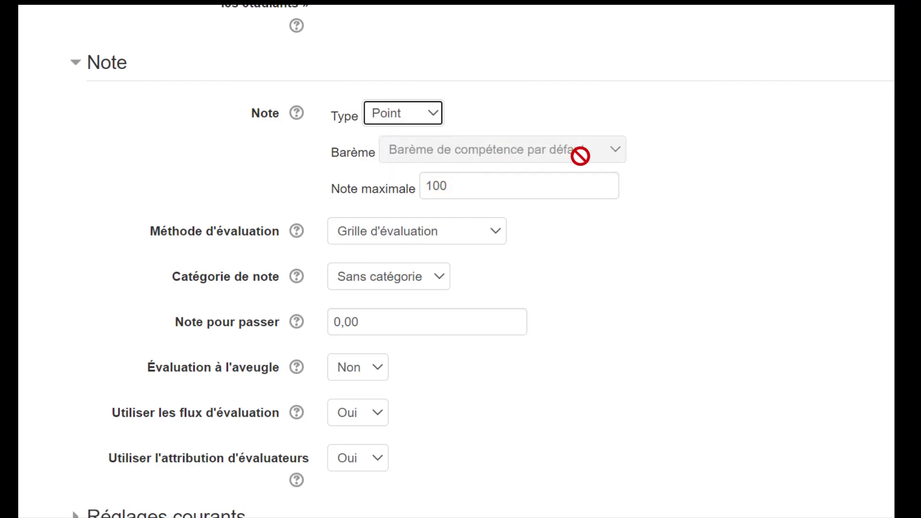
- Examine the choices offered for Méthode d'évaluation and Catégorie de note
{"action": "left_click", "coordinate": [494, 240]}
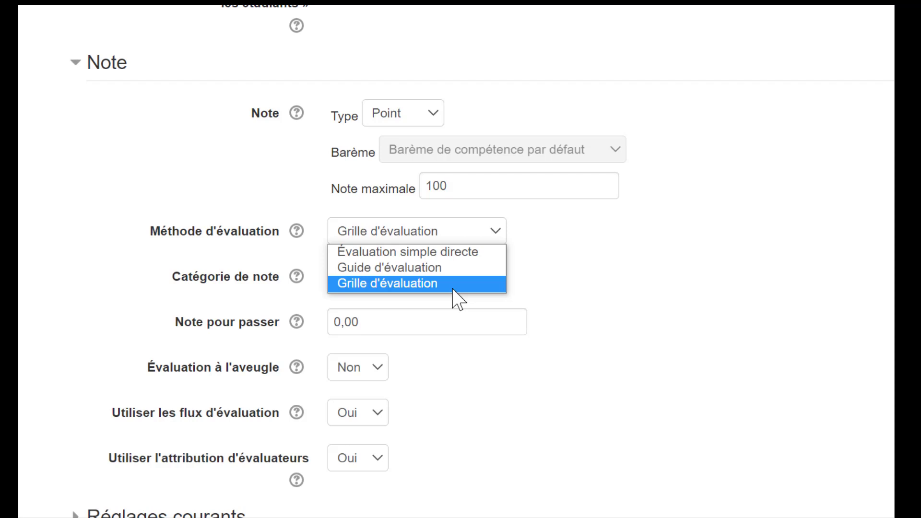
{"action": "left_click", "coordinate": [183, 282]}
{"action": "left_click_drag", "start_coordinate": [168, 281], "coordinate": [279, 277]}
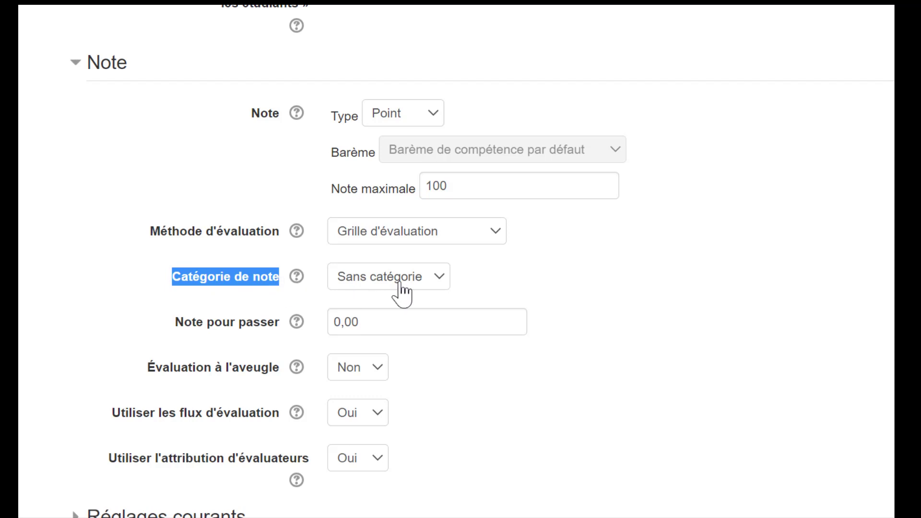
{"action": "left_click", "coordinate": [439, 278]}
{"action": "left_click", "coordinate": [432, 297]}
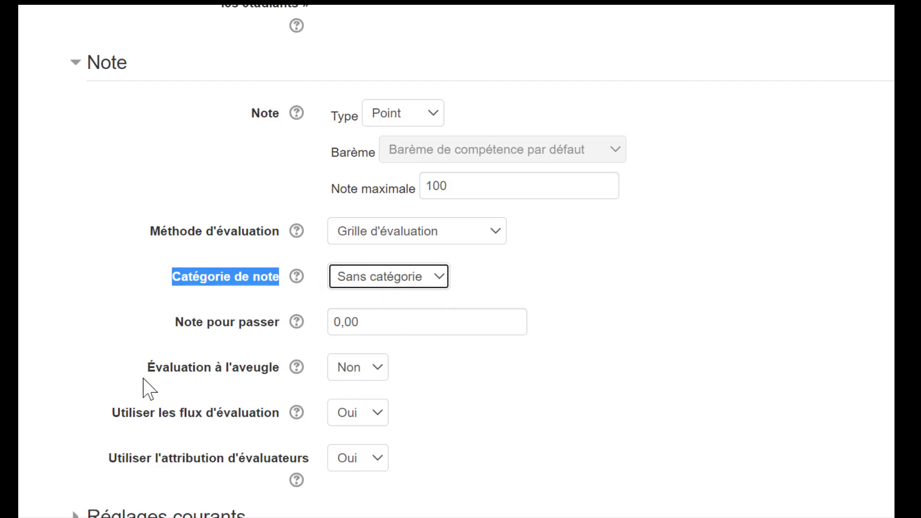
- Set "Évaluation à l'aveugle" to Oui in the Note section
{"action": "left_click", "coordinate": [144, 330]}
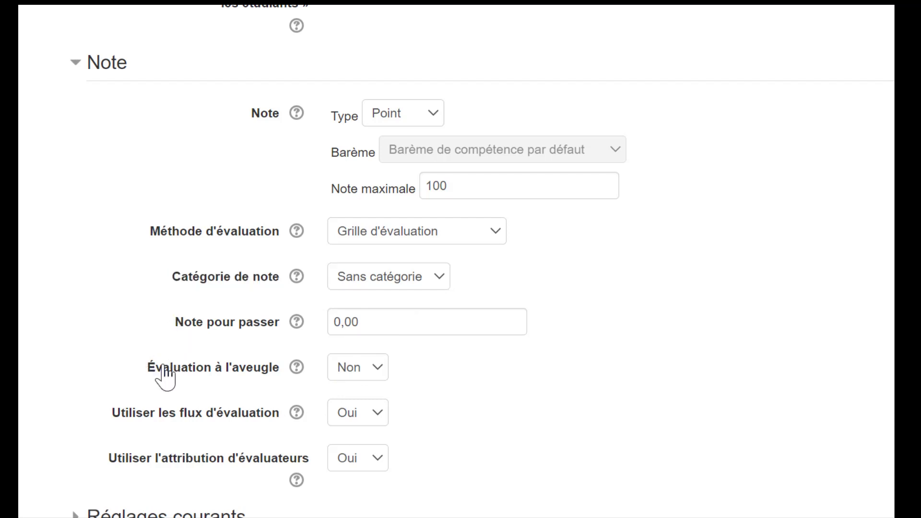
{"action": "left_click_drag", "start_coordinate": [147, 368], "coordinate": [279, 370]}
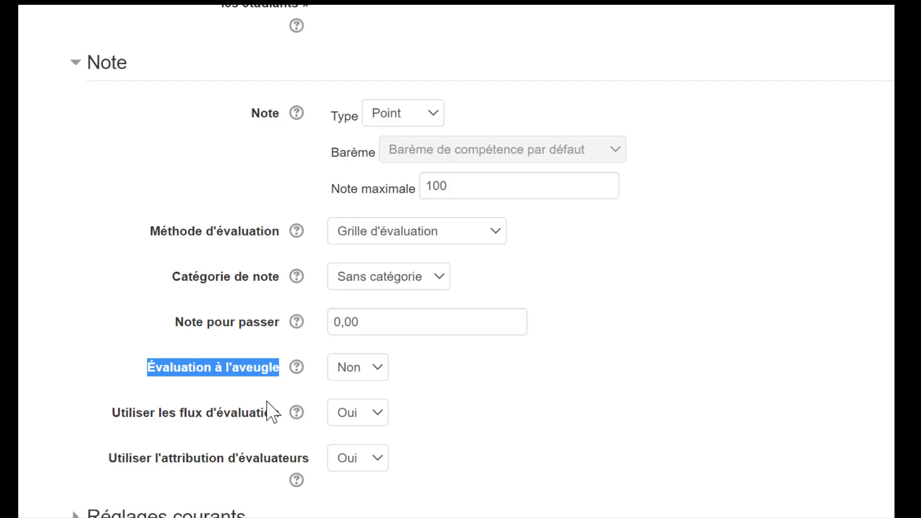
{"action": "left_click", "coordinate": [386, 372]}
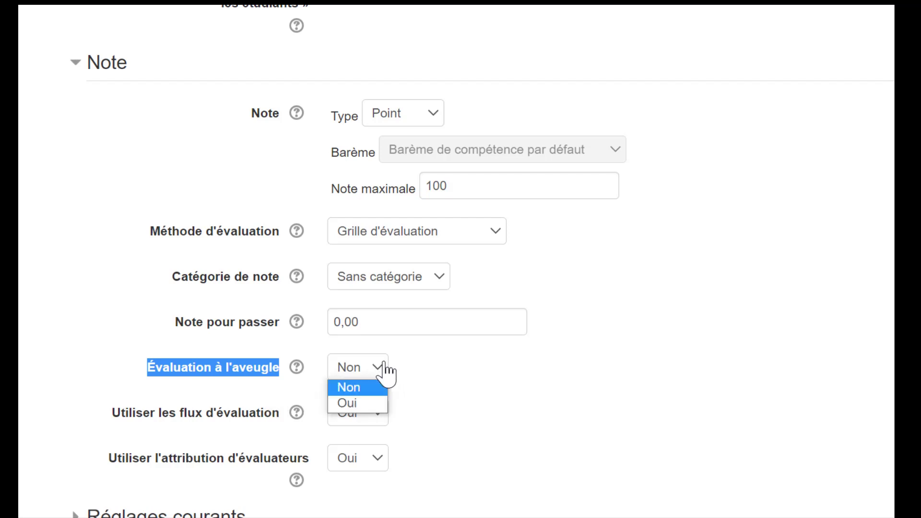
{"action": "left_click", "coordinate": [367, 405]}
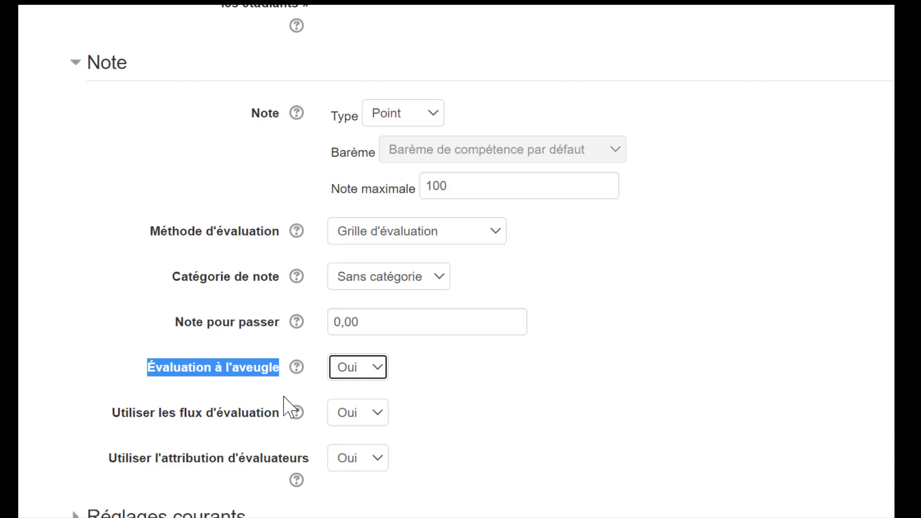
- Set "Note pour passer" to 50 in the Note section
{"action": "left_click", "coordinate": [165, 332]}
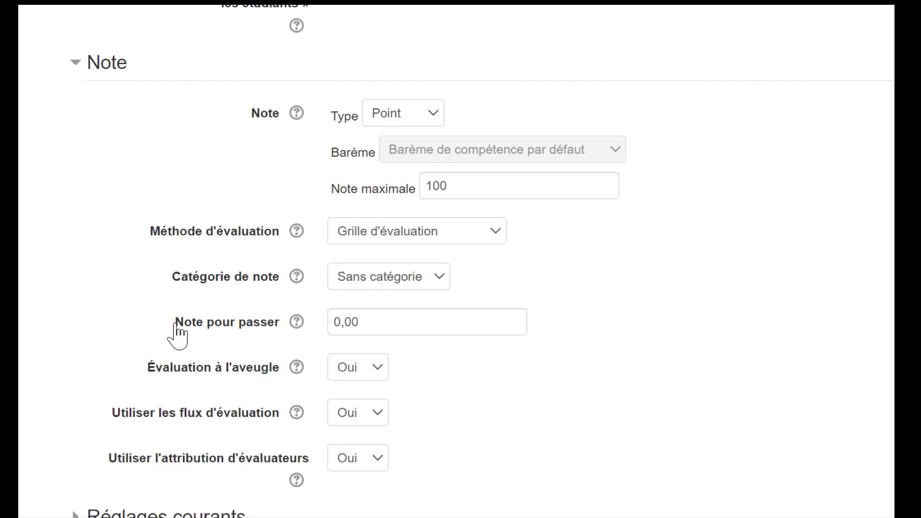
{"action": "left_click_drag", "start_coordinate": [175, 322], "coordinate": [278, 324]}
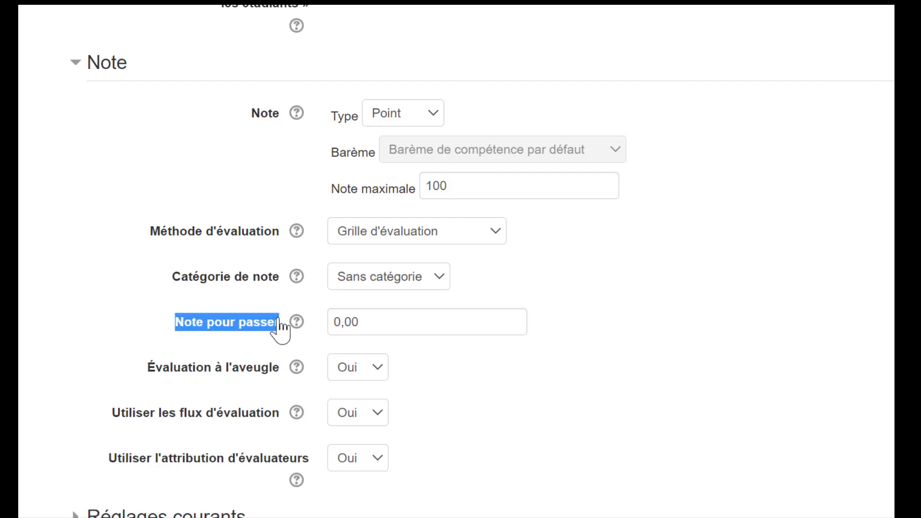
{"action": "left_click", "coordinate": [337, 320]}
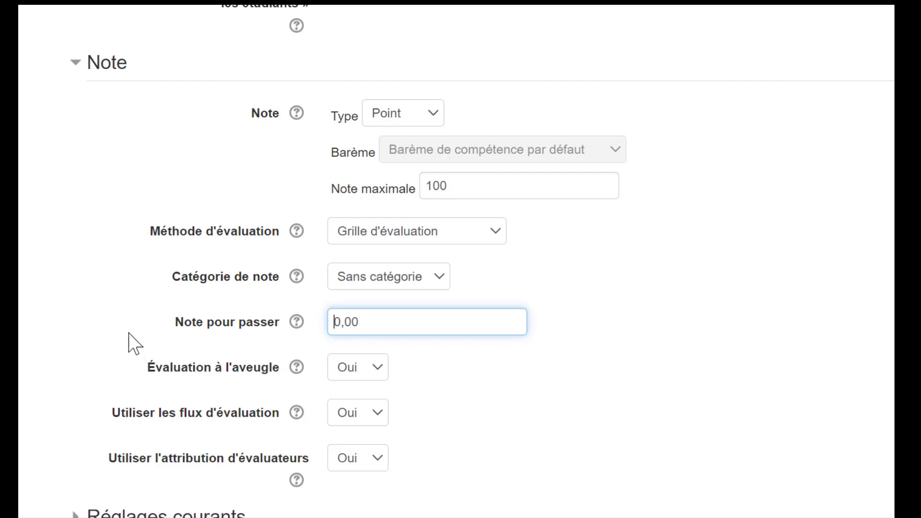
{"action": "scroll", "coordinate": [58, 191], "scroll_direction": "up", "scroll_amount": 3}
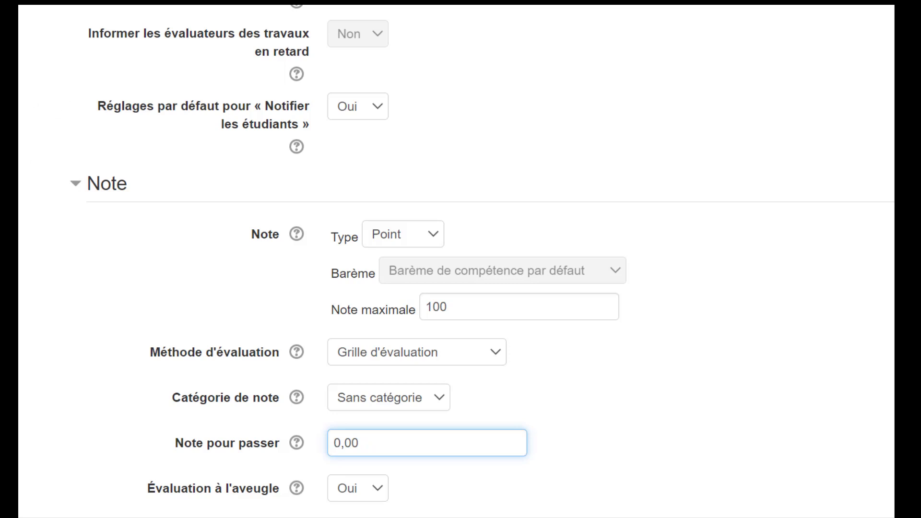
{"action": "scroll", "coordinate": [482, 261], "scroll_direction": "down", "scroll_amount": 3}
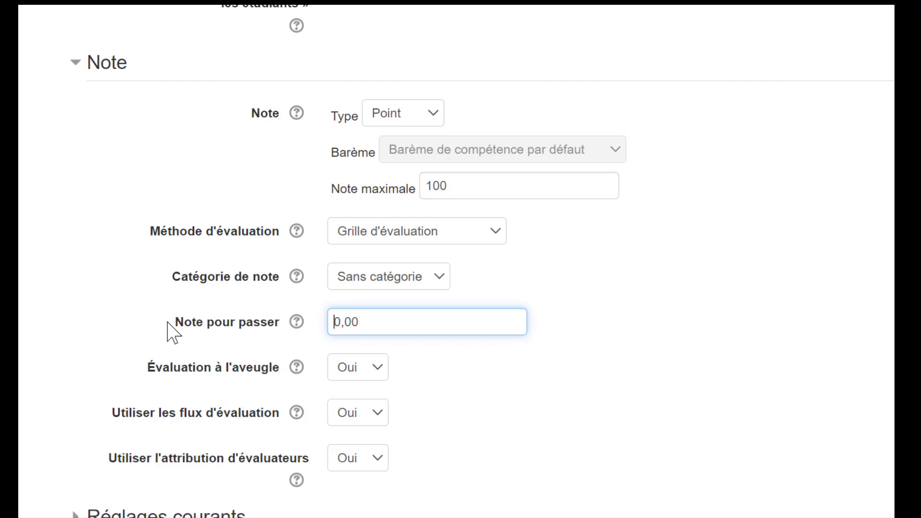
{"action": "left_click_drag", "start_coordinate": [169, 321], "coordinate": [274, 329]}
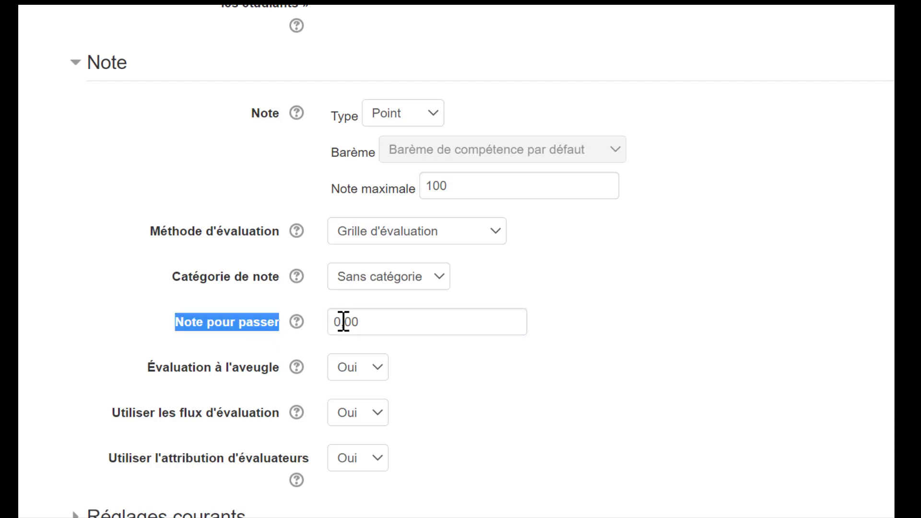
{"action": "left_click", "coordinate": [361, 319]}
{"action": "left_click_drag", "start_coordinate": [358, 319], "coordinate": [321, 326]}
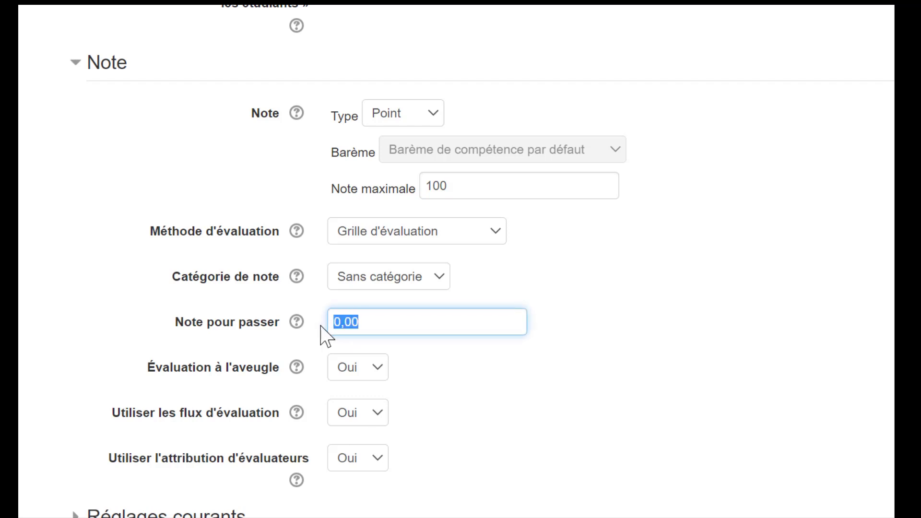
{"action": "type", "text": "50"}
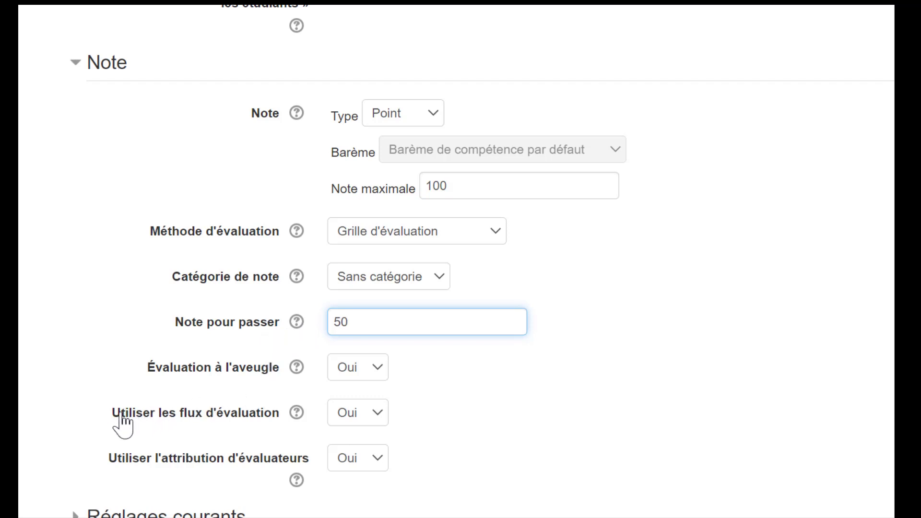
- Review the settings "Utiliser les flux d'évaluation" and "Utiliser l'attribution d'évaluateurs"
{"action": "left_click_drag", "start_coordinate": [106, 413], "coordinate": [279, 422]}
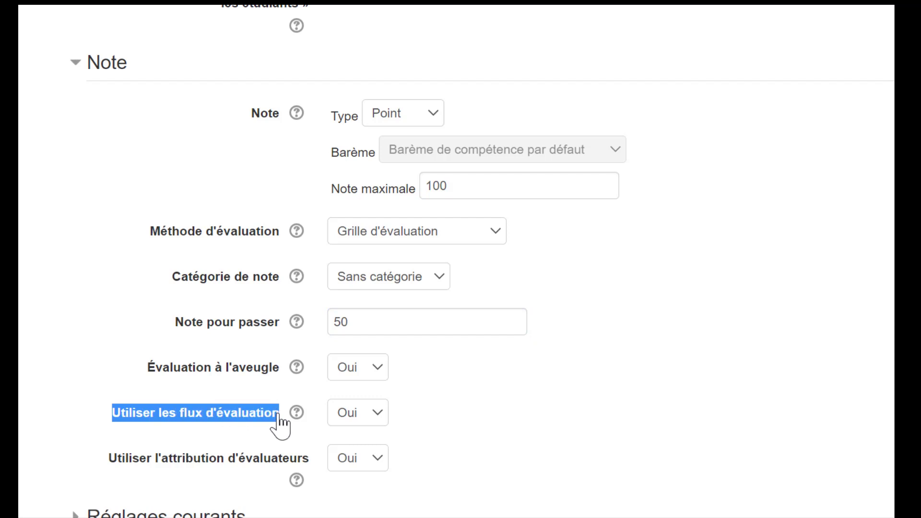
{"action": "left_click", "coordinate": [378, 416]}
{"action": "left_click", "coordinate": [379, 417]}
{"action": "left_click", "coordinate": [132, 463]}
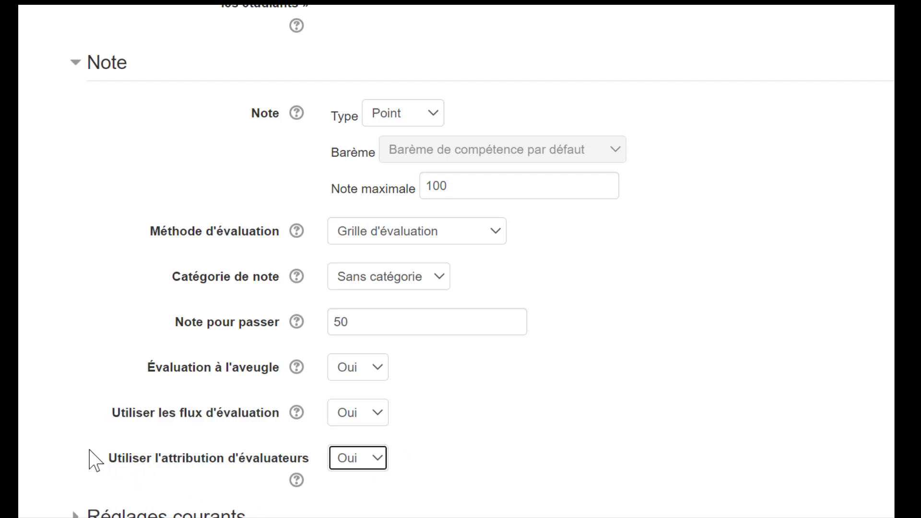
{"action": "left_click_drag", "start_coordinate": [101, 460], "coordinate": [314, 468]}
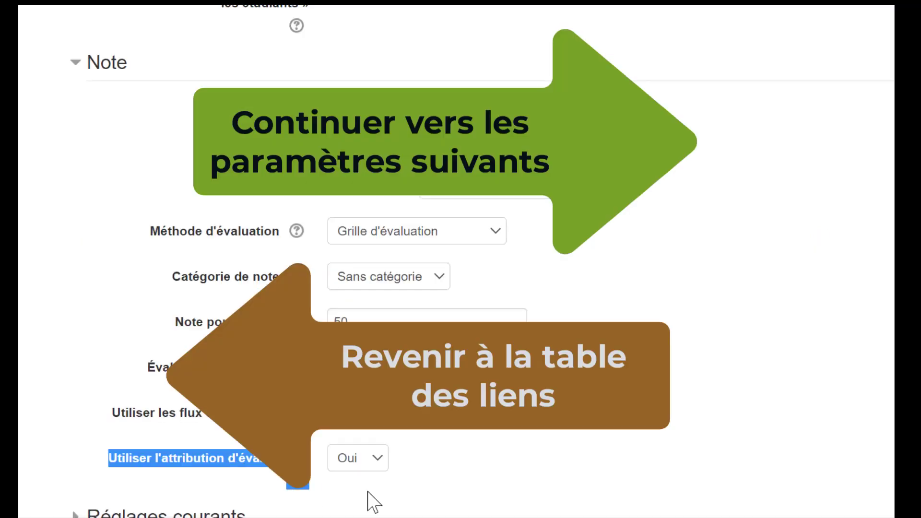
- Expand the Réglages courants section and examine the Disponibilité choices and the Numéro d'identification field
{"action": "scroll", "coordinate": [360, 477], "scroll_direction": "down", "scroll_amount": 5}
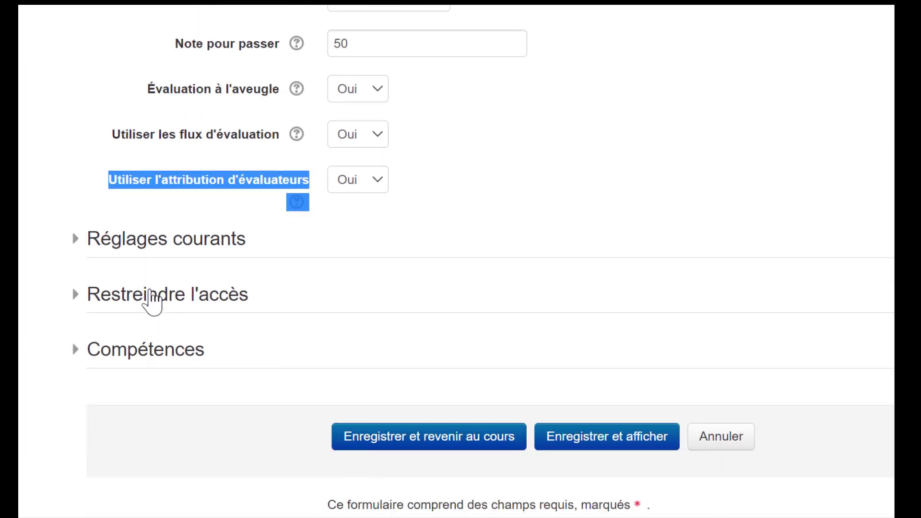
{"action": "left_click", "coordinate": [80, 240]}
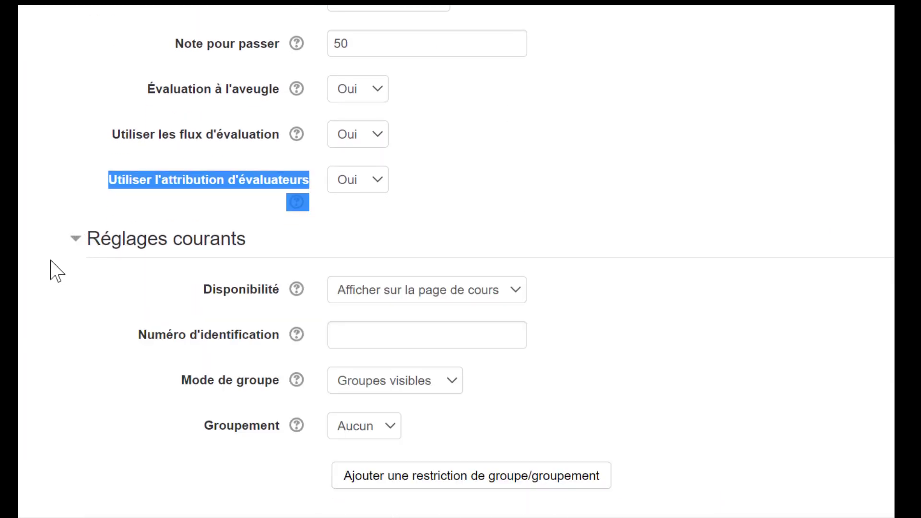
{"action": "scroll", "coordinate": [51, 268], "scroll_direction": "down", "scroll_amount": 2}
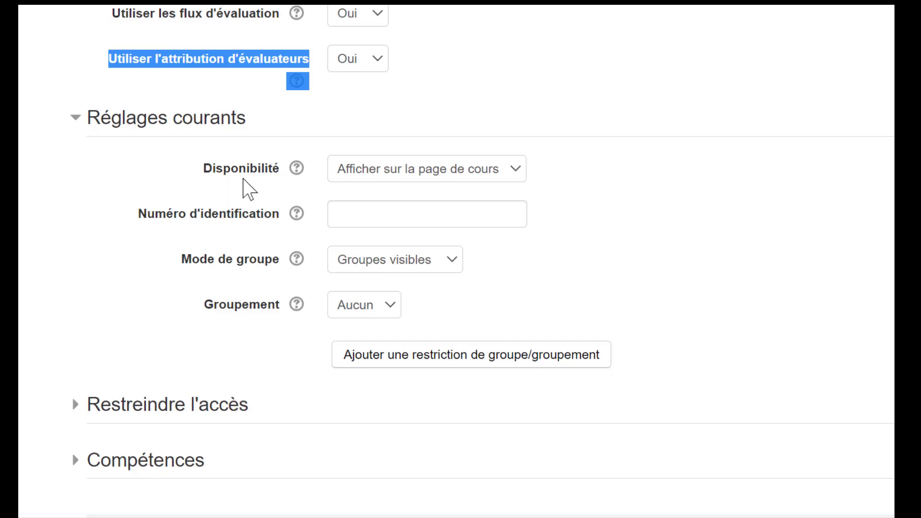
{"action": "left_click", "coordinate": [491, 171]}
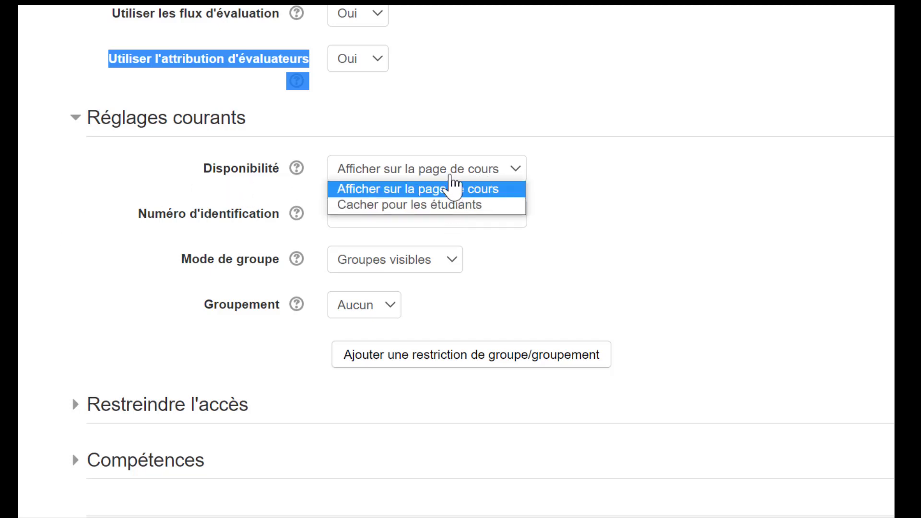
{"action": "left_click", "coordinate": [112, 216]}
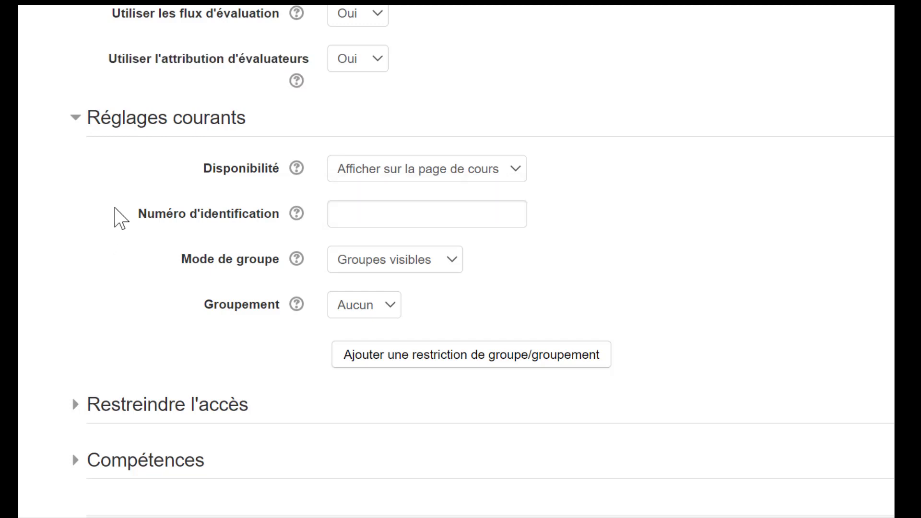
{"action": "left_click_drag", "start_coordinate": [136, 213], "coordinate": [278, 215]}
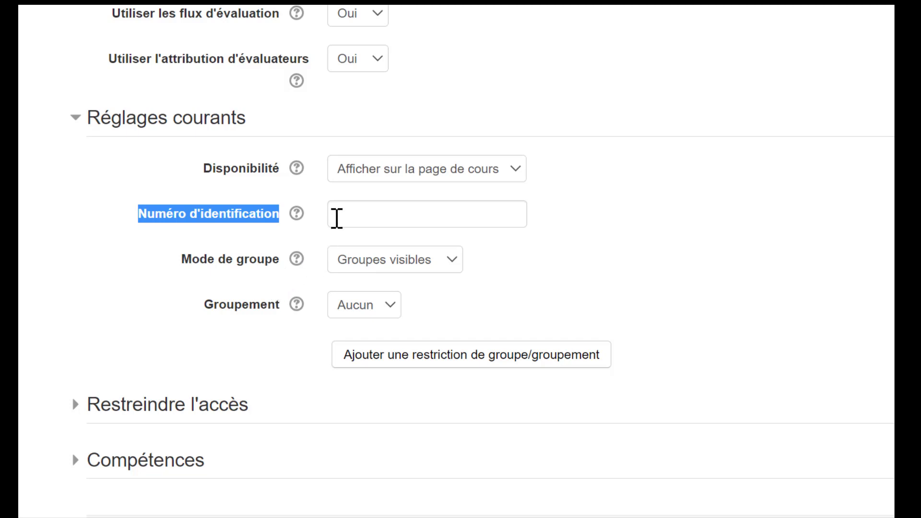
{"action": "left_click", "coordinate": [352, 211]}
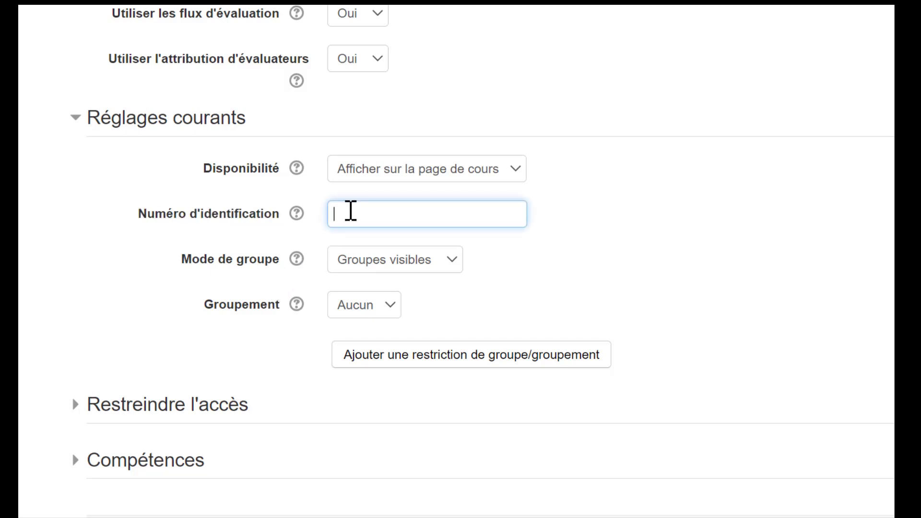
- Examine the choices offered for Mode de groupe and Groupement in the Réglages courants section
{"action": "left_click", "coordinate": [172, 264]}
{"action": "left_click_drag", "start_coordinate": [172, 264], "coordinate": [283, 258]}
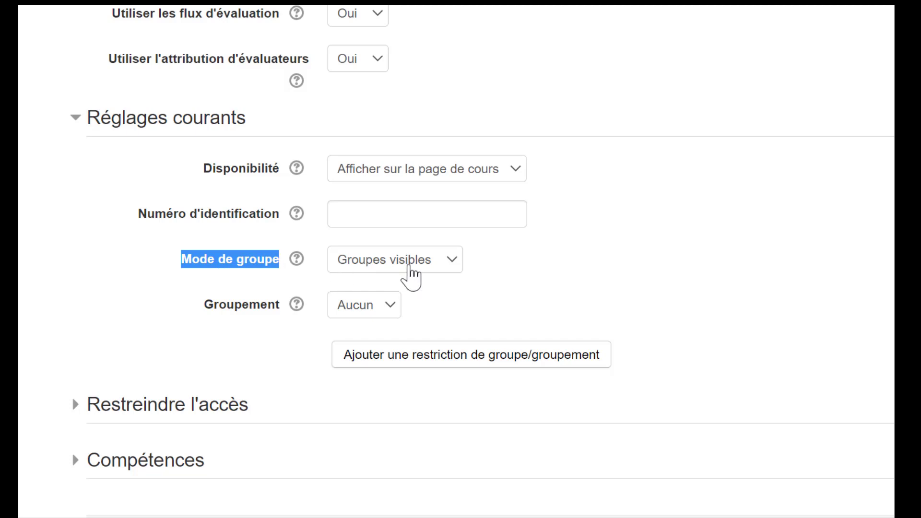
{"action": "left_click", "coordinate": [450, 264]}
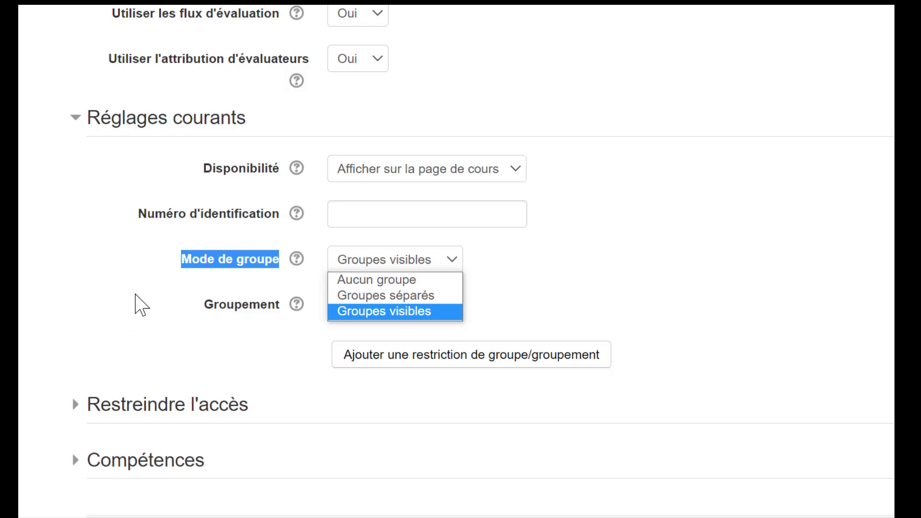
{"action": "left_click", "coordinate": [240, 332]}
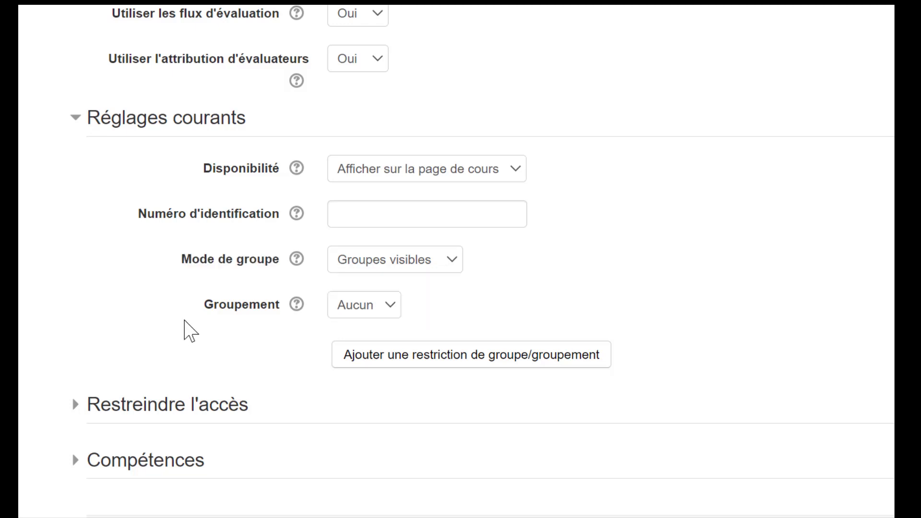
{"action": "left_click_drag", "start_coordinate": [198, 305], "coordinate": [282, 304]}
{"action": "left_click", "coordinate": [392, 316]}
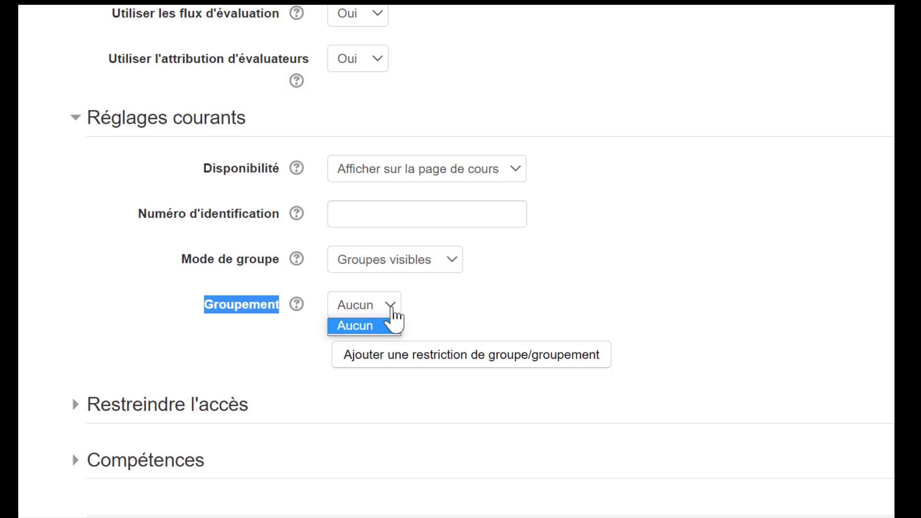
{"action": "left_click", "coordinate": [390, 319]}
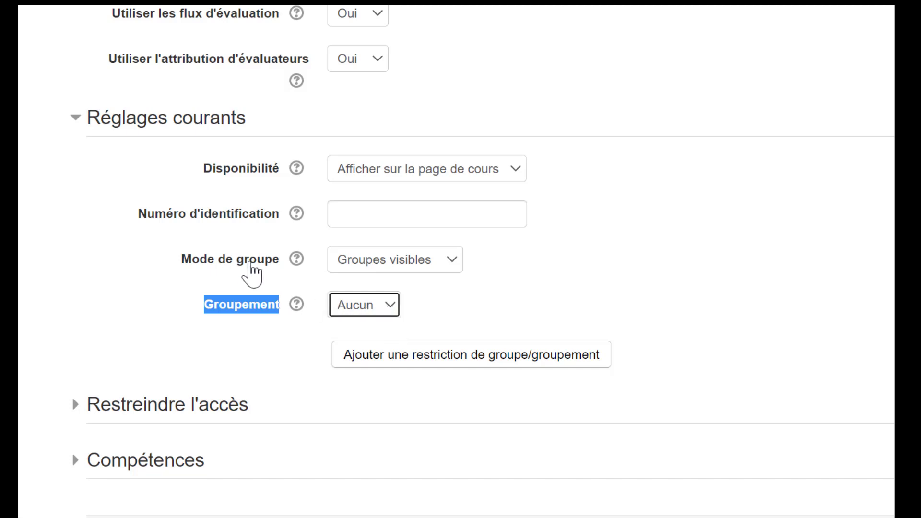
{"action": "left_click", "coordinate": [451, 259]}
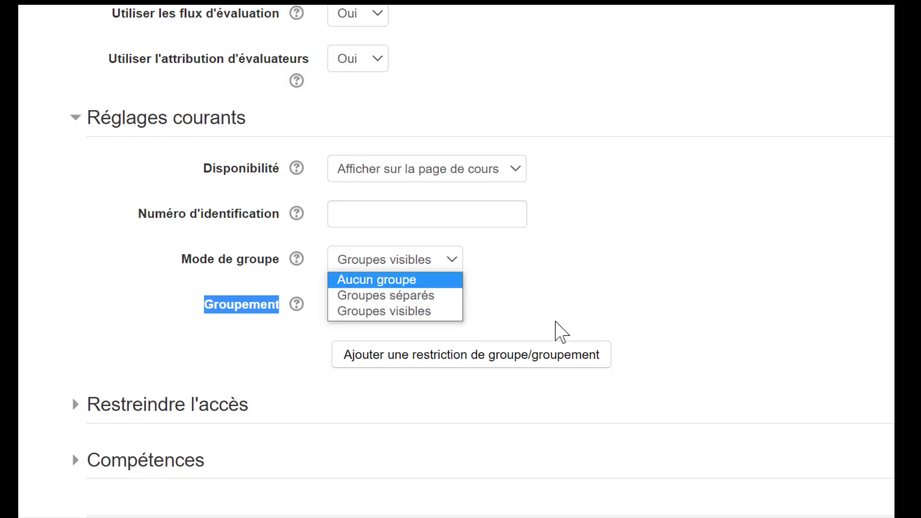
{"action": "left_click", "coordinate": [235, 337]}
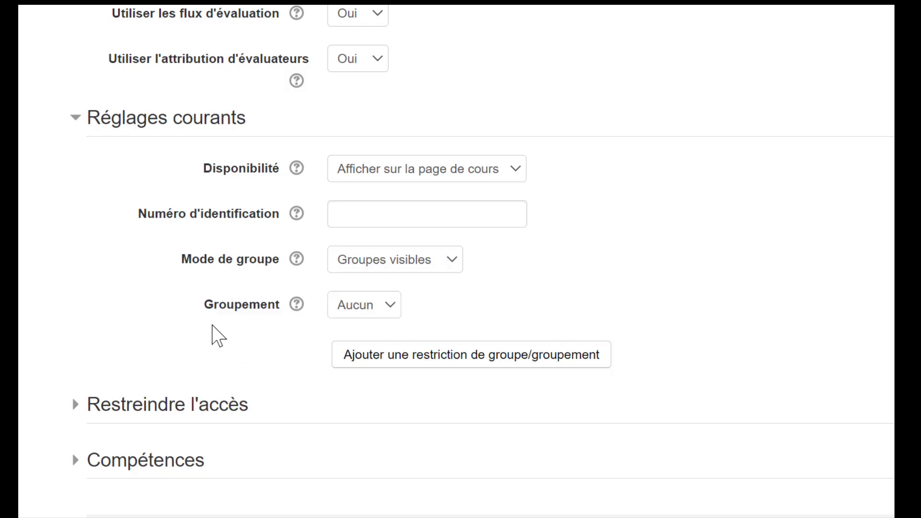
{"action": "left_click_drag", "start_coordinate": [198, 302], "coordinate": [280, 308]}
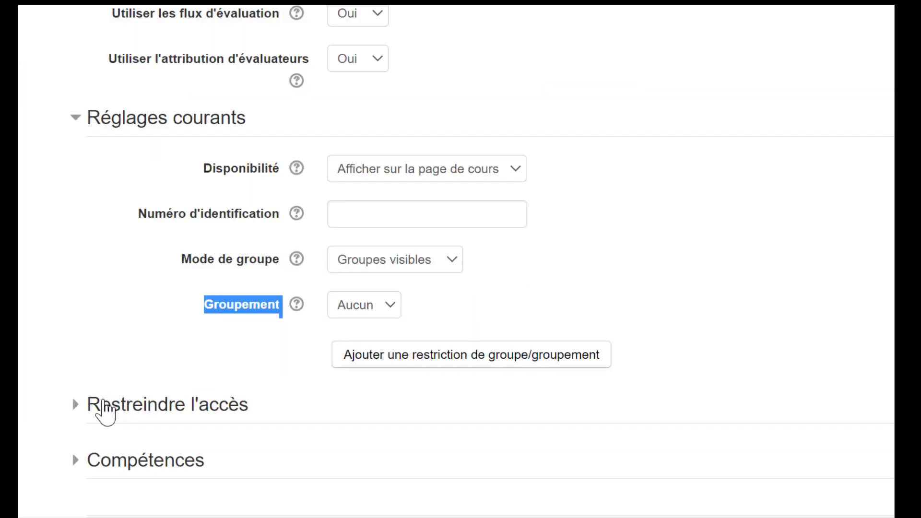
- Expand Restreindre l'accès, add another Profil utilisateur restriction, and view the profile fields it offers
{"action": "left_click", "coordinate": [75, 407]}
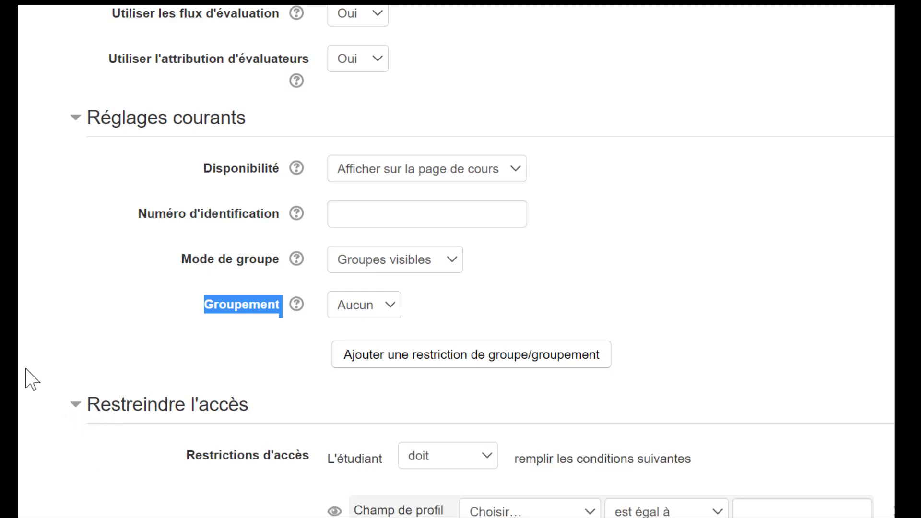
{"action": "scroll", "coordinate": [28, 374], "scroll_direction": "down", "scroll_amount": 5}
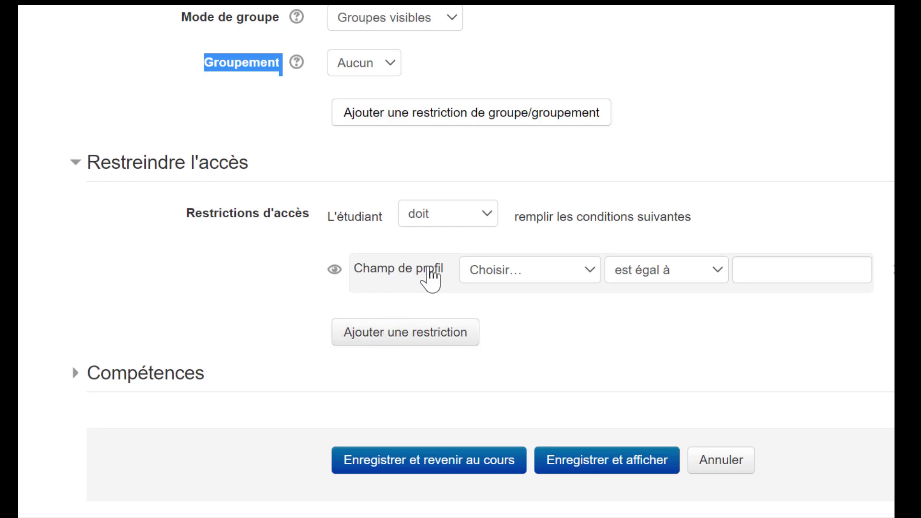
{"action": "left_click", "coordinate": [594, 271]}
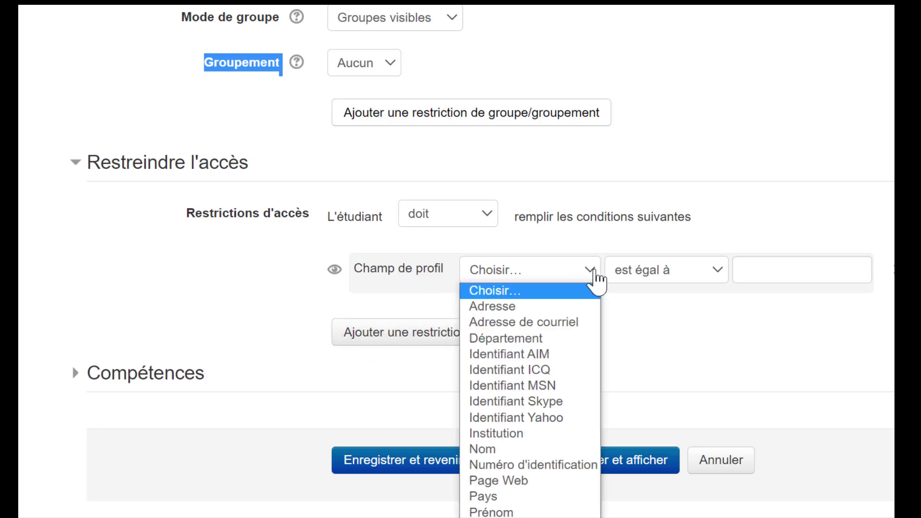
{"action": "left_click", "coordinate": [356, 341]}
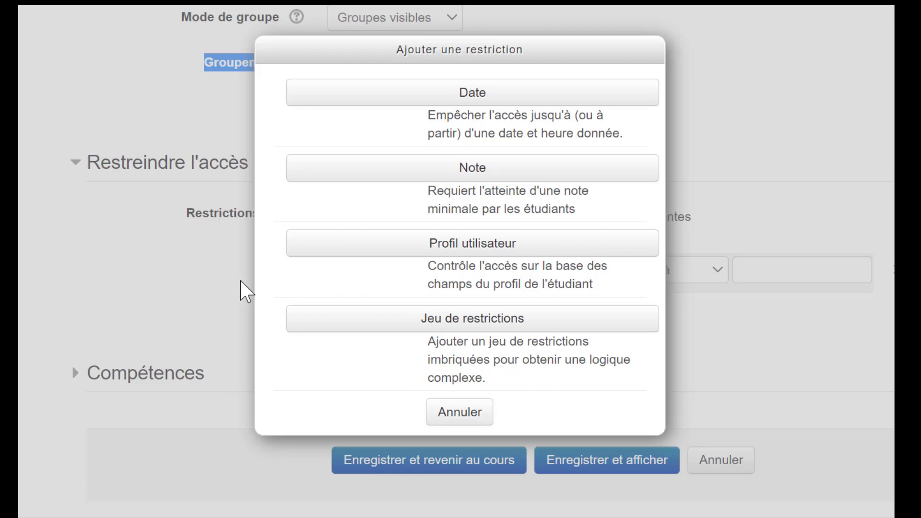
{"action": "left_click", "coordinate": [363, 252]}
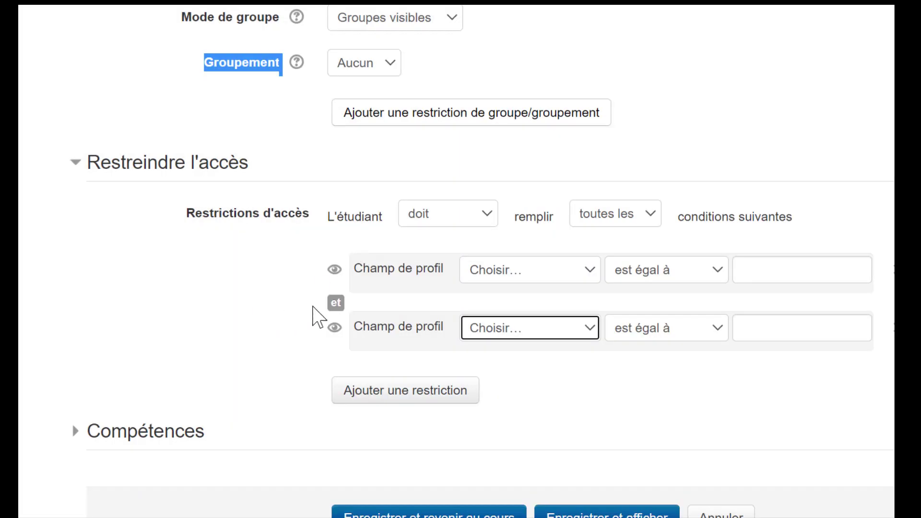
{"action": "left_click", "coordinate": [590, 328]}
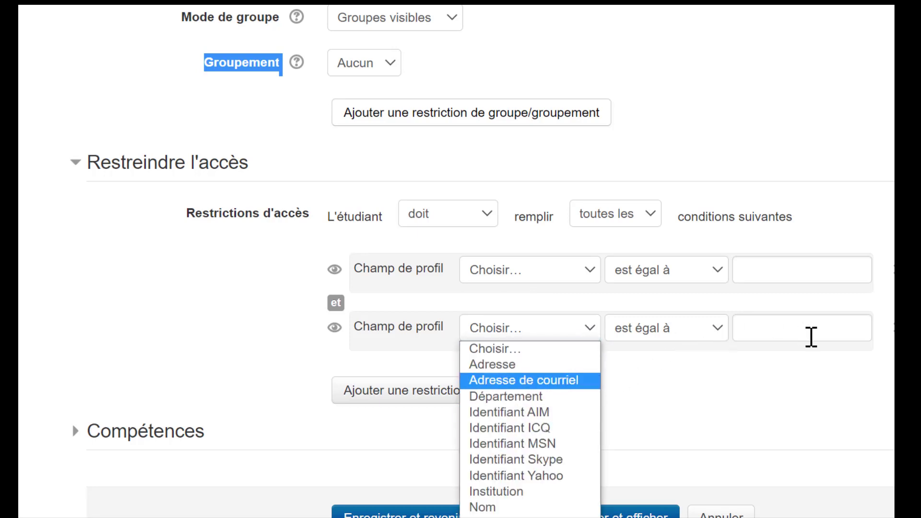
- Add a Date restriction and a Note restriction to the assignment's access conditions
{"action": "left_click", "coordinate": [401, 391]}
{"action": "left_click", "coordinate": [400, 391]}
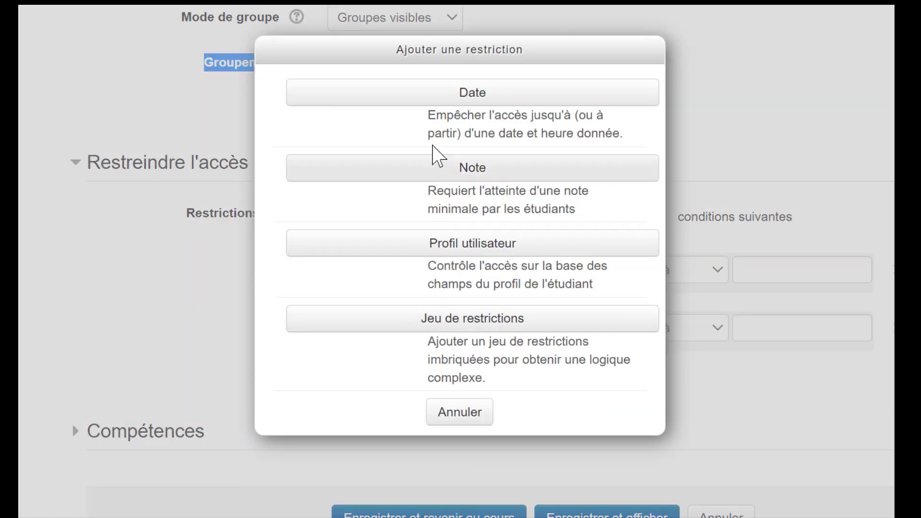
{"action": "left_click", "coordinate": [438, 101]}
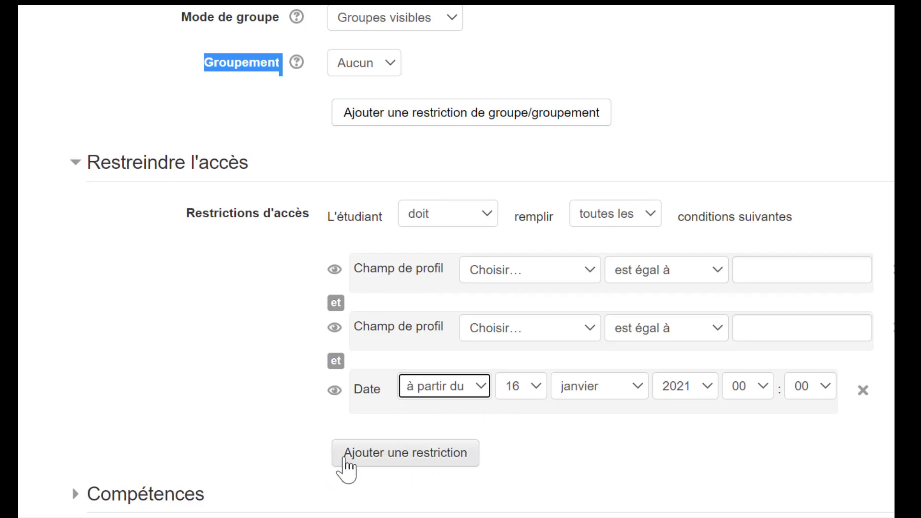
{"action": "left_click", "coordinate": [379, 458]}
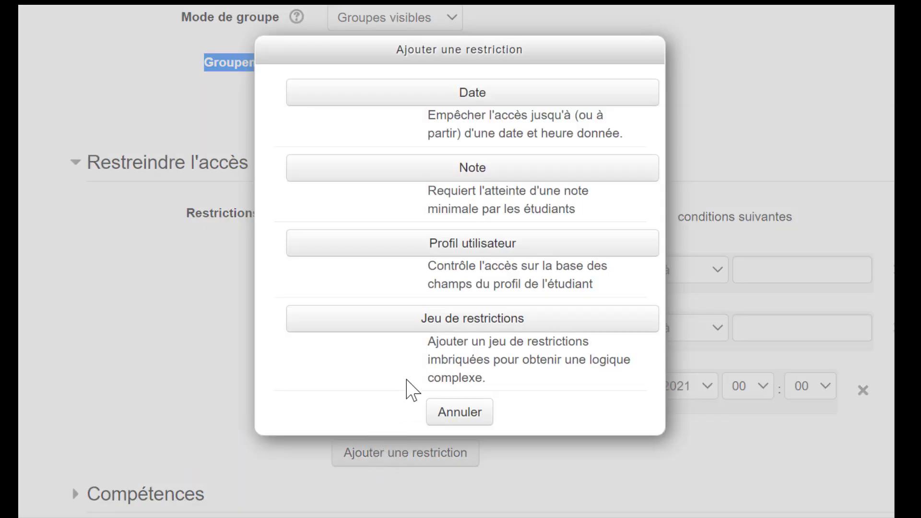
{"action": "left_click", "coordinate": [454, 174]}
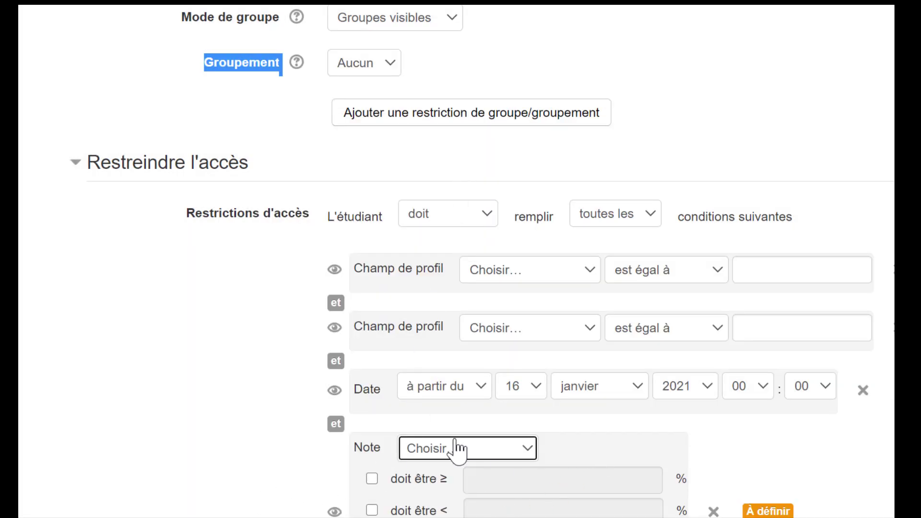
- Set the comparison of the second Champ de profil condition to "ne contient pas"
{"action": "left_click", "coordinate": [716, 331]}
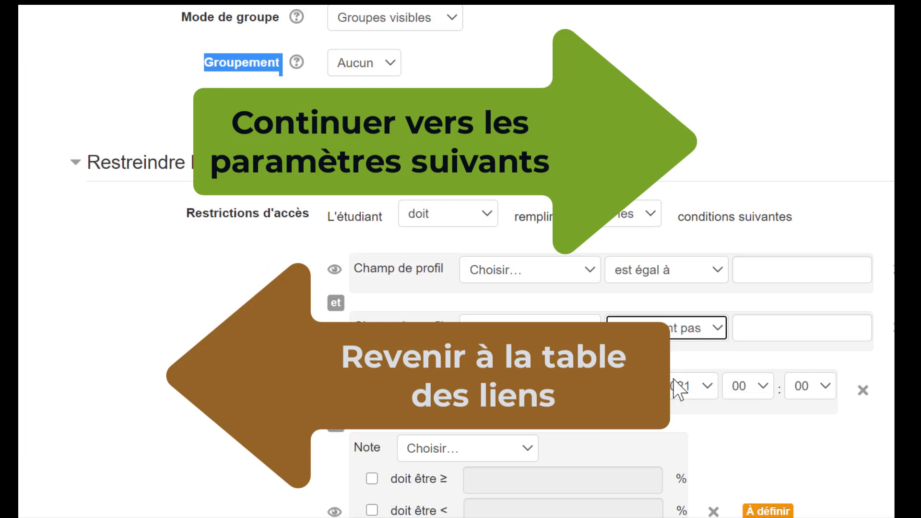
{"action": "left_click", "coordinate": [674, 381]}
- Expand the Compétences section and examine the choices for Compétences de cours and "Lors de l'achèvement de l'activité"
{"action": "scroll", "coordinate": [461, 259], "scroll_direction": "down", "scroll_amount": 5}
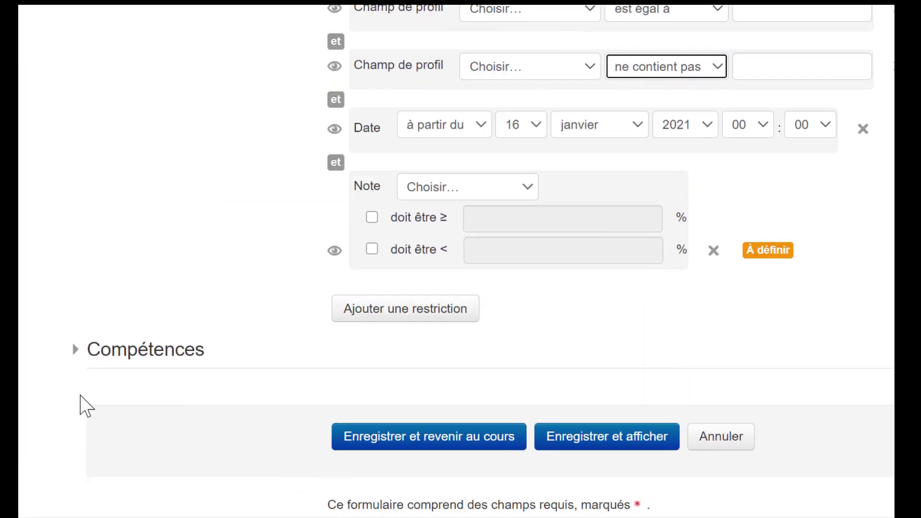
{"action": "left_click", "coordinate": [69, 350]}
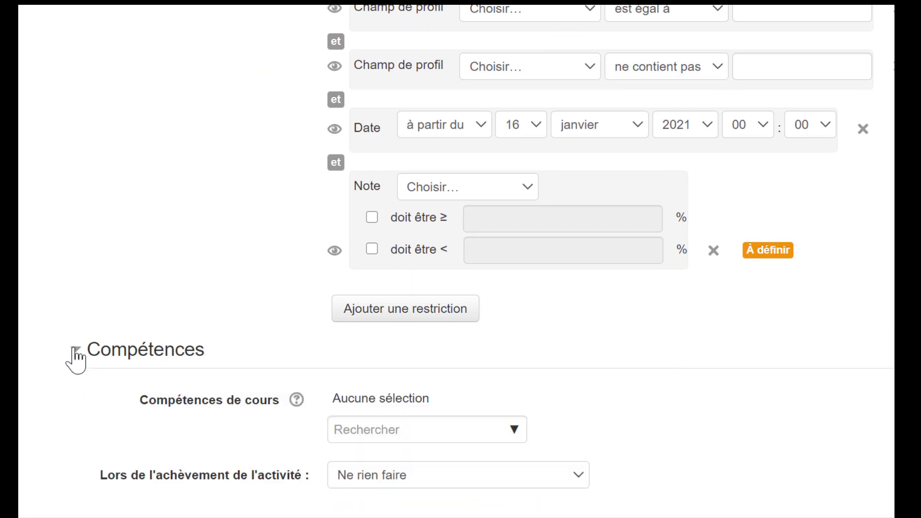
{"action": "scroll", "coordinate": [72, 377], "scroll_direction": "down", "scroll_amount": 2}
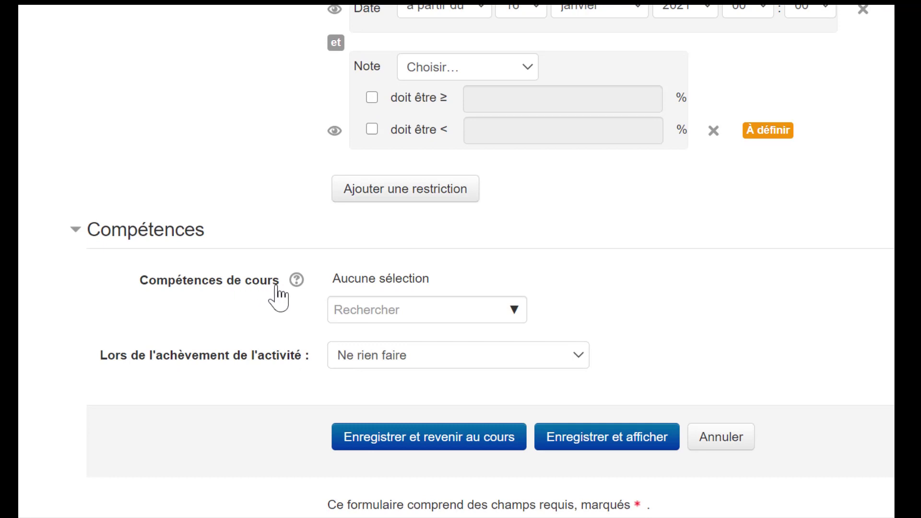
{"action": "left_click", "coordinate": [514, 309]}
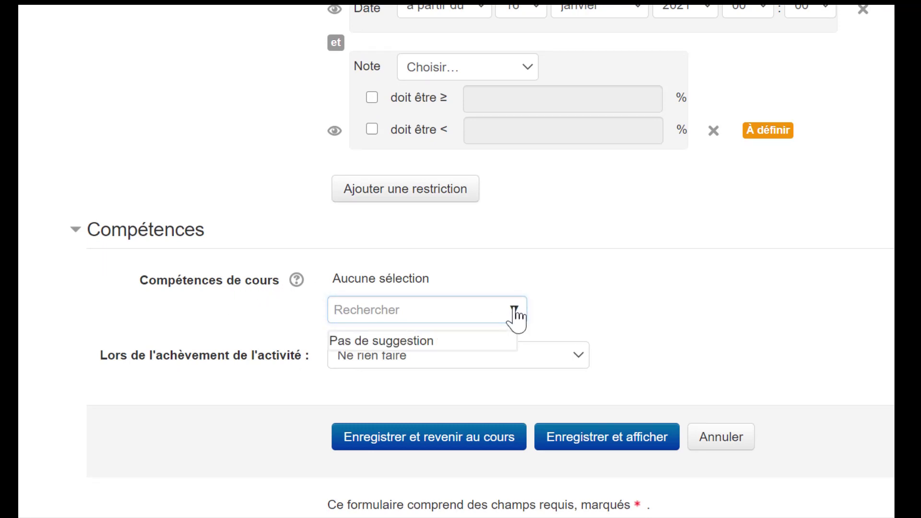
{"action": "left_click", "coordinate": [514, 310]}
{"action": "left_click", "coordinate": [514, 310]}
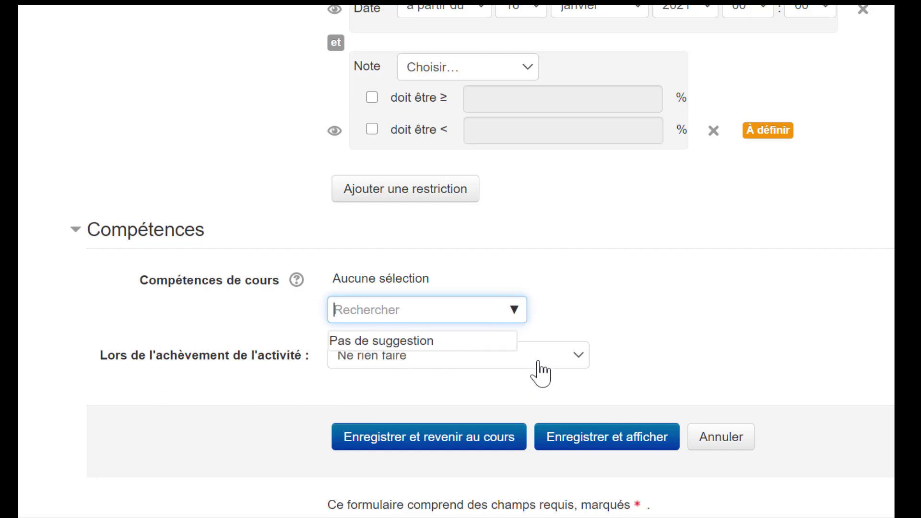
{"action": "left_click", "coordinate": [577, 354]}
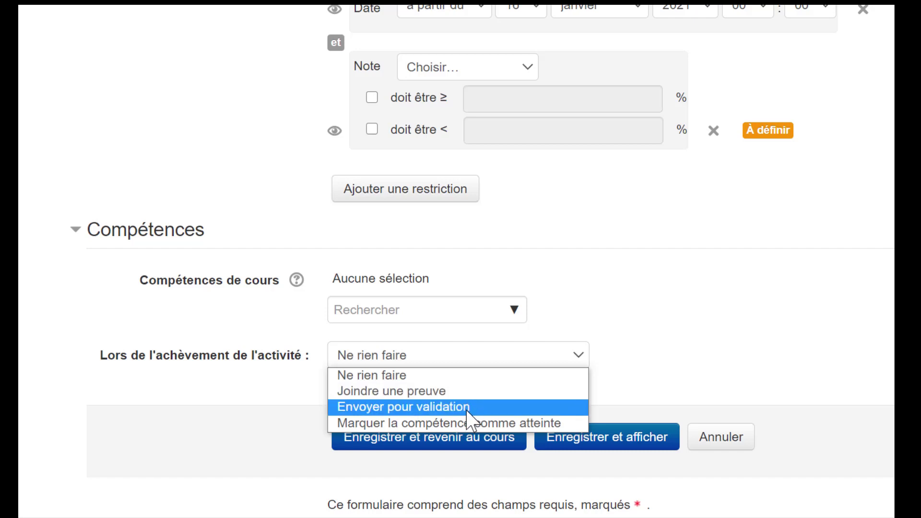
{"action": "left_click", "coordinate": [732, 367]}
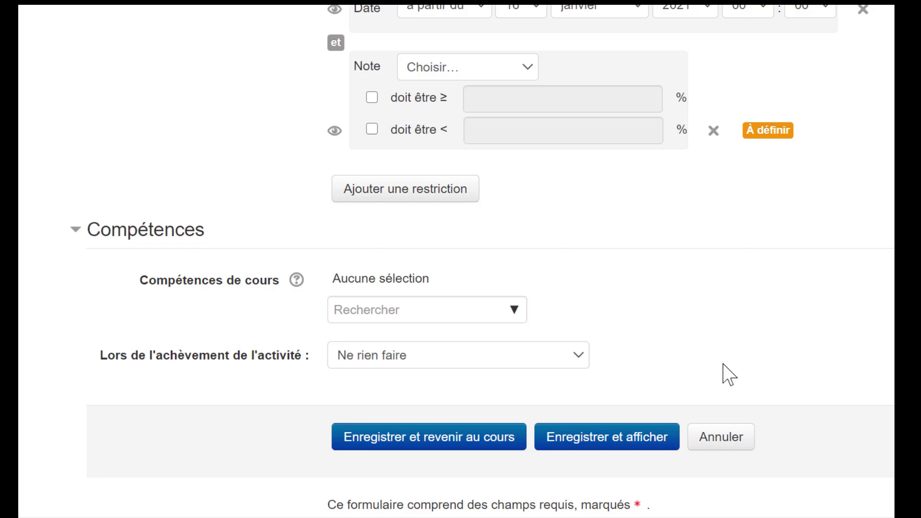